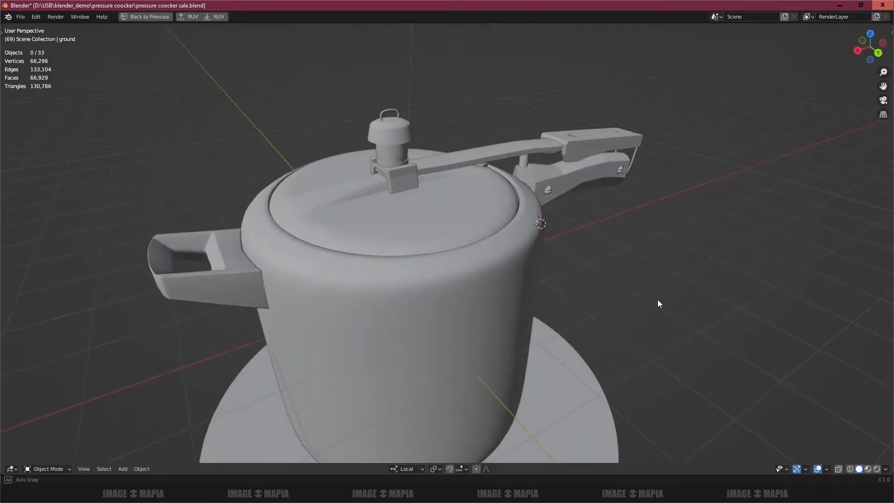
Turn on the geometry wireframe overlay for the whole pressure cooker model
{"action": "middle_click_drag", "start_coordinate": [503, 312], "coordinate": [500, 278]}
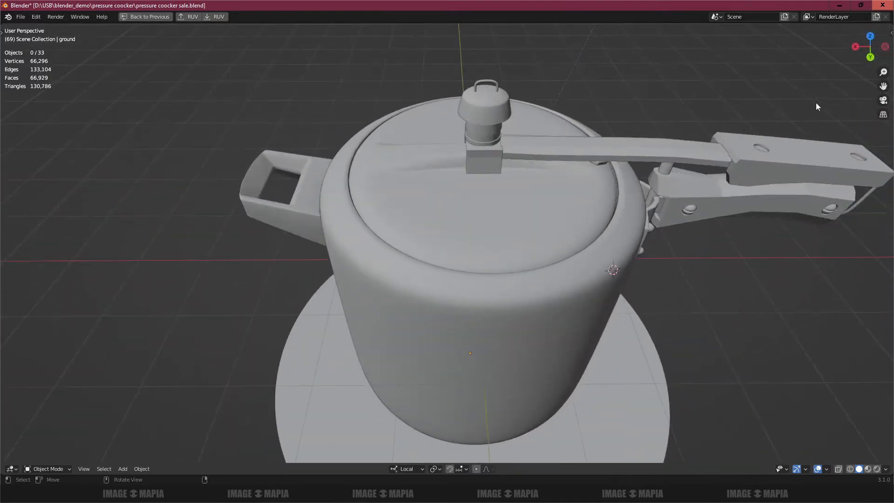
{"action": "left_click", "coordinate": [825, 469]}
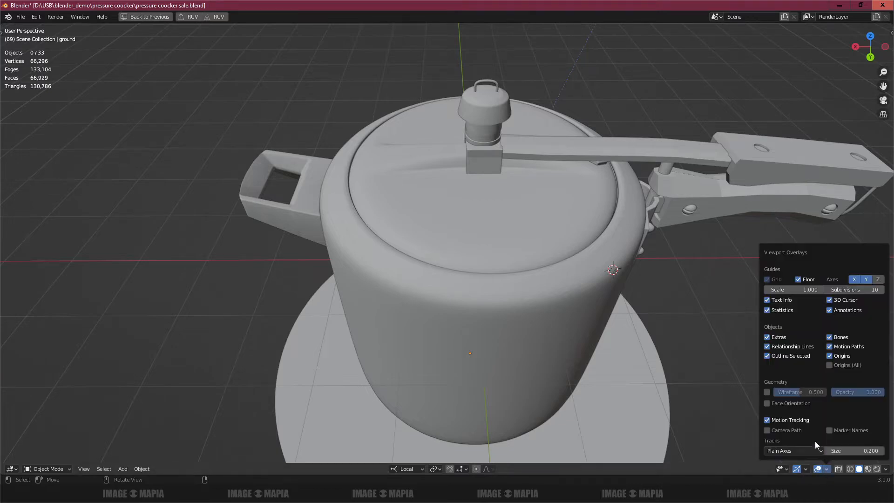
{"action": "left_click", "coordinate": [768, 392]}
Inspect the base mesh of the cooker body and the lid, one after the other, in Edit Mode
{"action": "middle_click_drag", "start_coordinate": [508, 329], "coordinate": [489, 257]}
{"action": "left_click", "coordinate": [484, 251]}
{"action": "key", "text": "Tab"}
{"action": "key", "text": "Tab"}
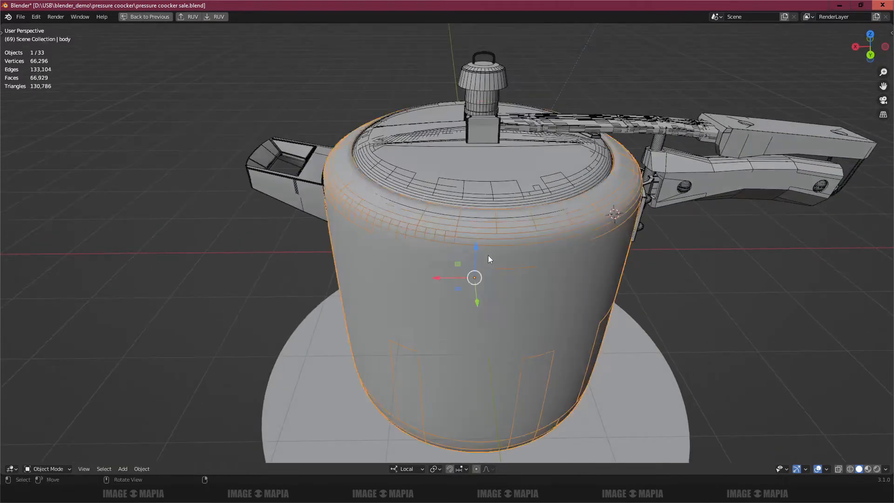
{"action": "left_click", "coordinate": [477, 191]}
{"action": "key", "text": "Tab"}
{"action": "key", "text": "Tab"}
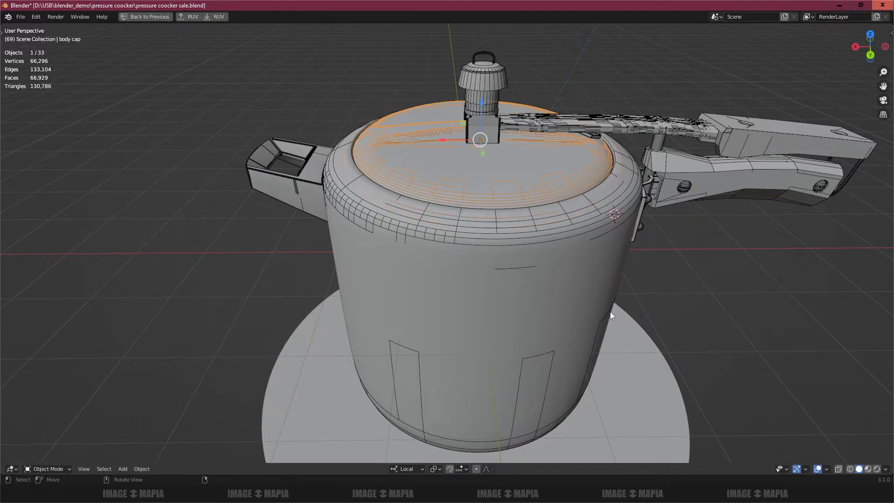
Inspect the long metal handle bar's mesh in Edit Mode with all of its geometry selected, and return to Object Mode
{"action": "middle_click_drag", "start_coordinate": [661, 295], "coordinate": [657, 306]}
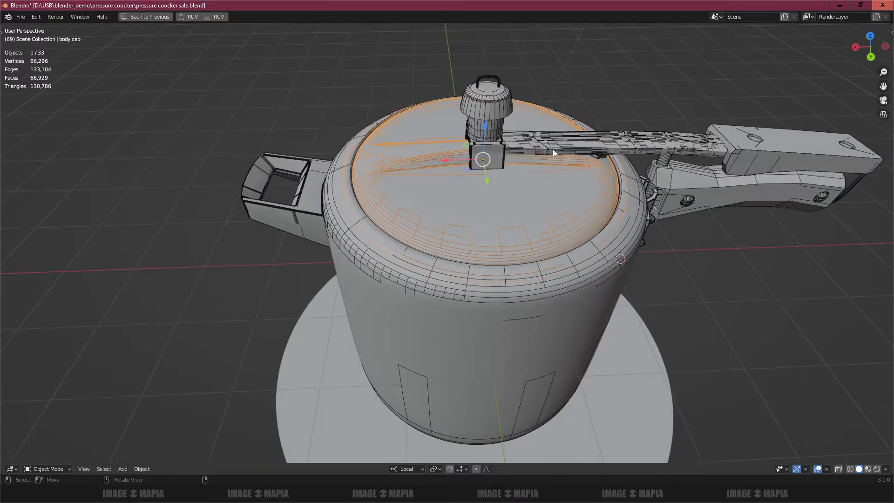
{"action": "scroll", "coordinate": [552, 150], "scroll_direction": "up", "scroll_amount": 4}
{"action": "middle_click_drag", "start_coordinate": [537, 133], "coordinate": [444, 242], "text": "shift"}
{"action": "left_click", "coordinate": [563, 253]}
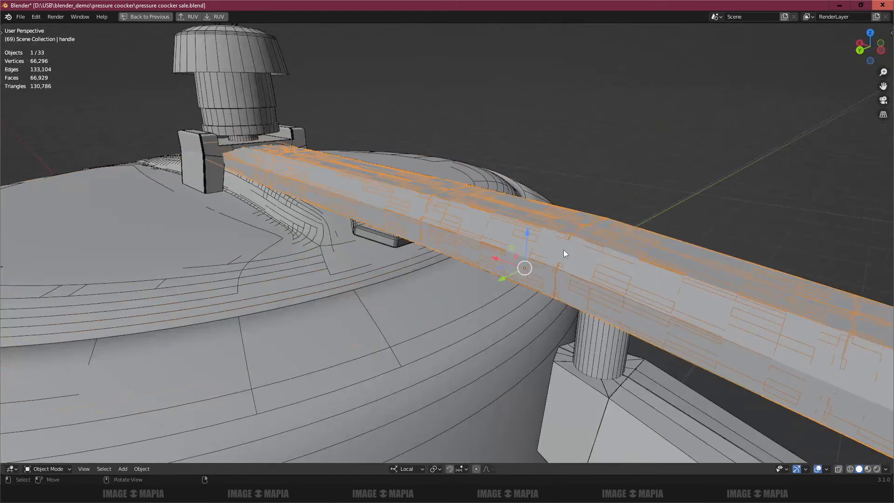
{"action": "key", "text": "Tab"}
{"action": "scroll", "coordinate": [559, 263], "scroll_direction": "down", "scroll_amount": 2}
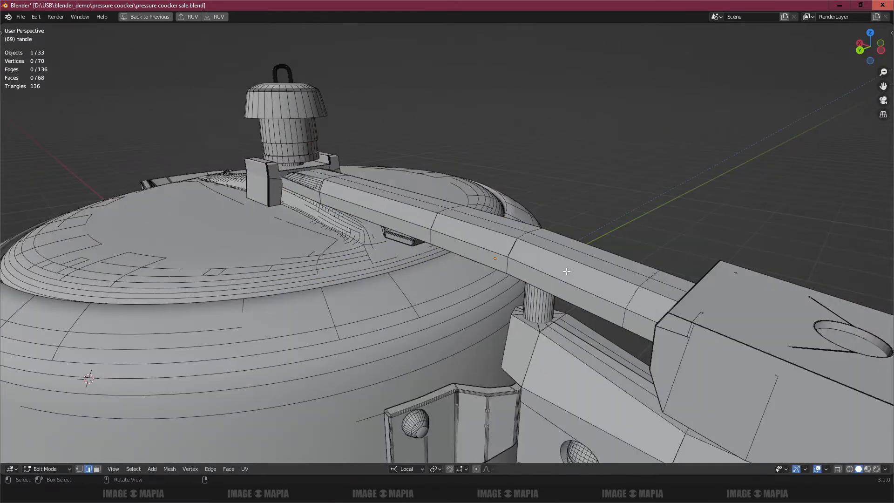
{"action": "key", "text": "a"}
{"action": "middle_click_drag", "start_coordinate": [534, 275], "coordinate": [473, 262]}
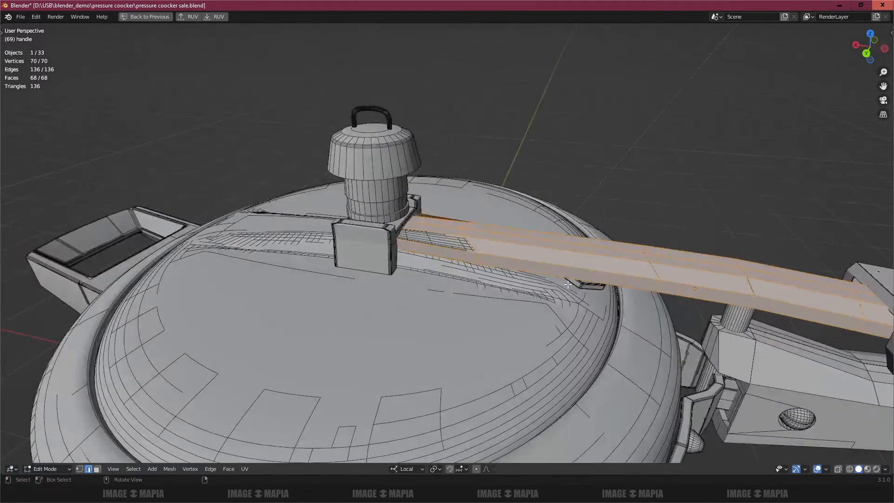
{"action": "key", "text": "Tab"}
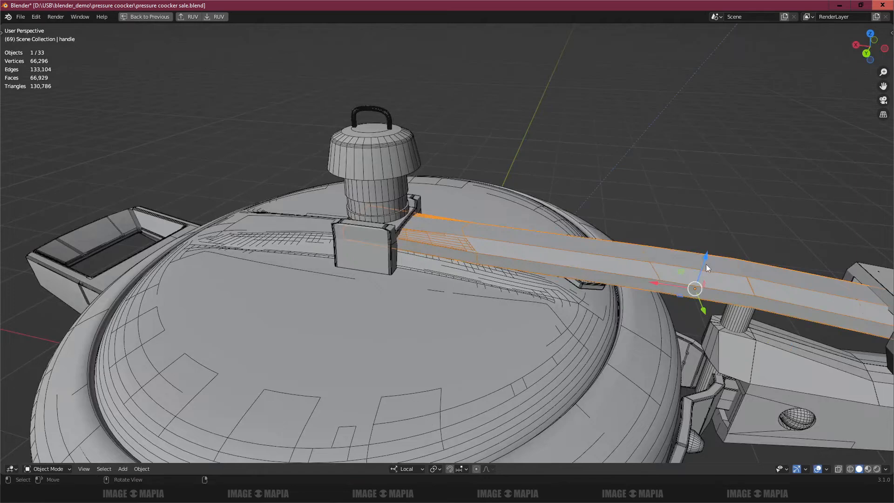
Restore the full workspace layout and review the modifier stacks of the handle bar and the lid
{"action": "scroll", "coordinate": [694, 275], "scroll_direction": "down", "scroll_amount": 3}
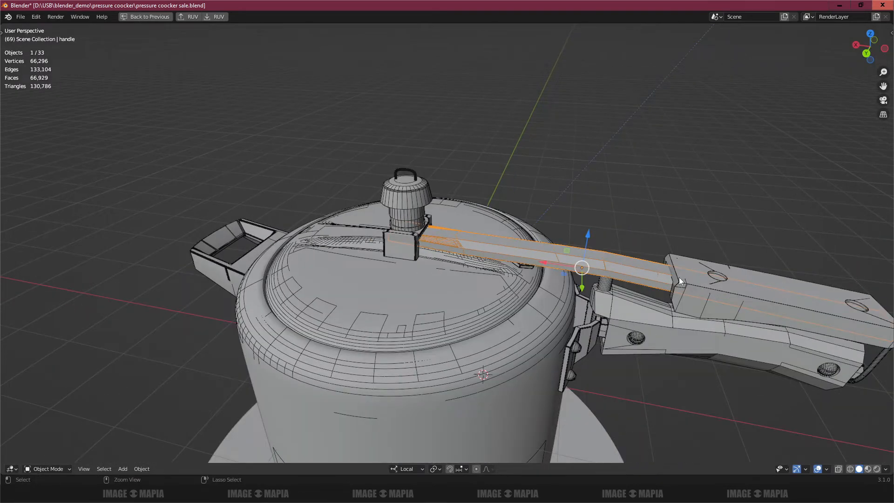
{"action": "key", "text": "ctrl+space"}
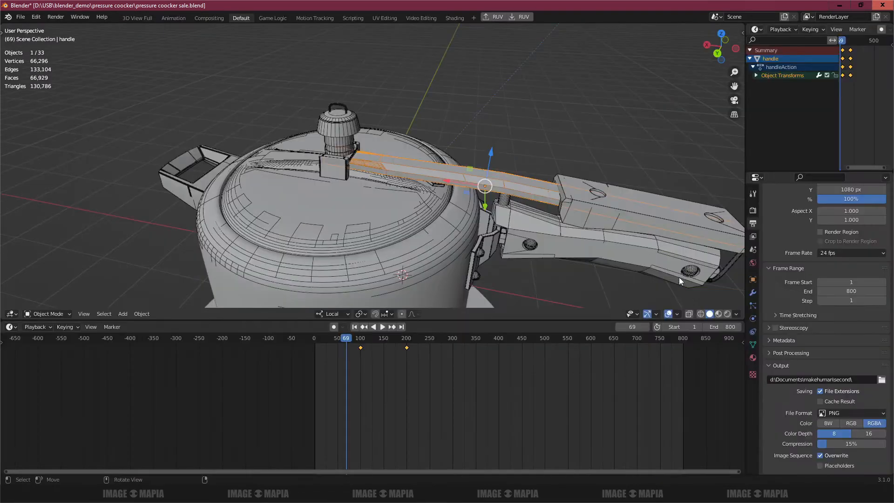
{"action": "left_click", "coordinate": [752, 294]}
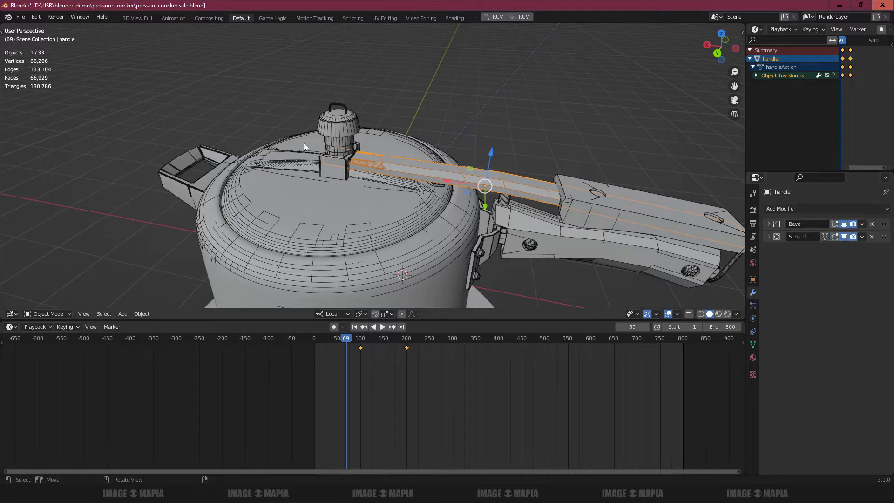
{"action": "left_click", "coordinate": [332, 254]}
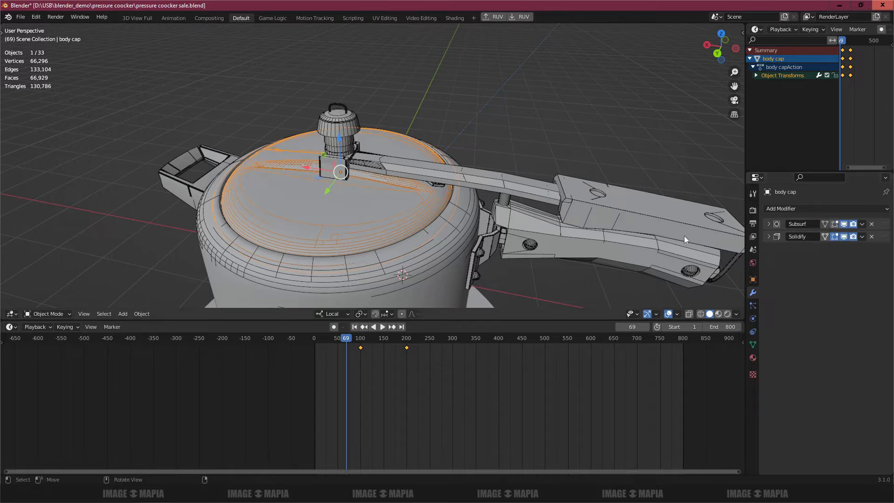
{"action": "left_click", "coordinate": [473, 183]}
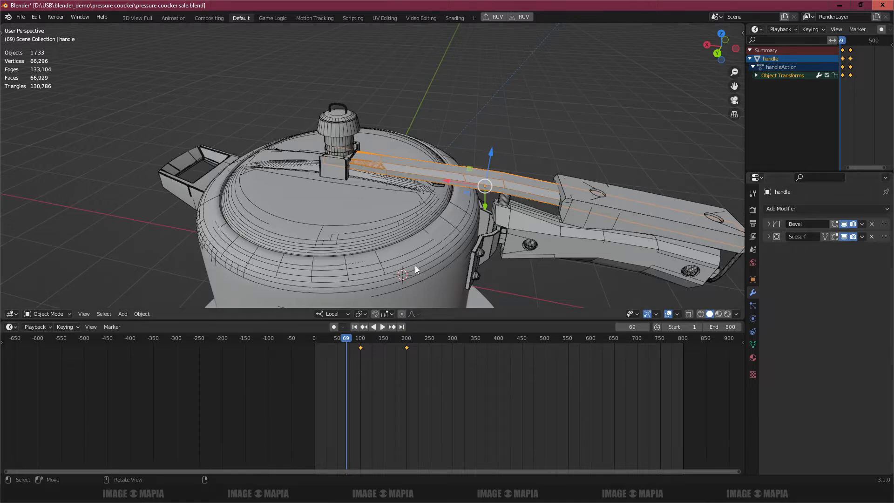
Turn off the geometry wireframe overlay in the viewport
{"action": "middle_click_drag", "start_coordinate": [415, 266], "coordinate": [378, 219], "text": "shift"}
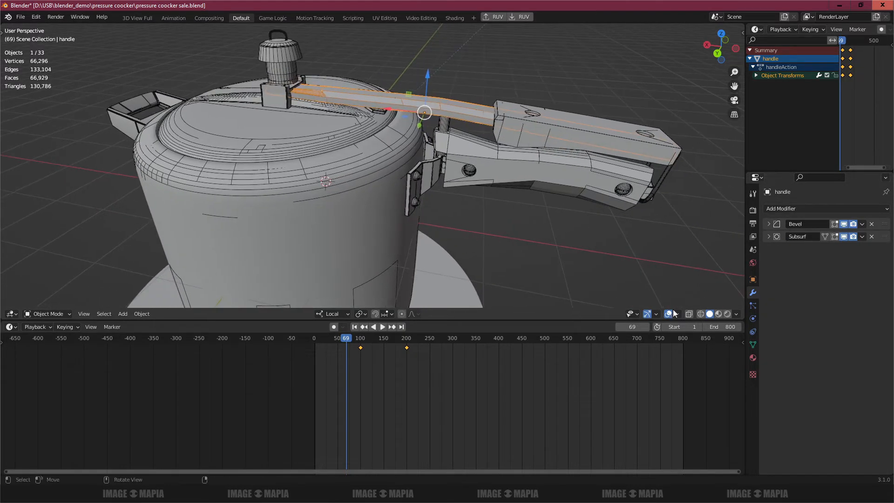
{"action": "left_click", "coordinate": [657, 313]}
{"action": "left_click", "coordinate": [677, 313]}
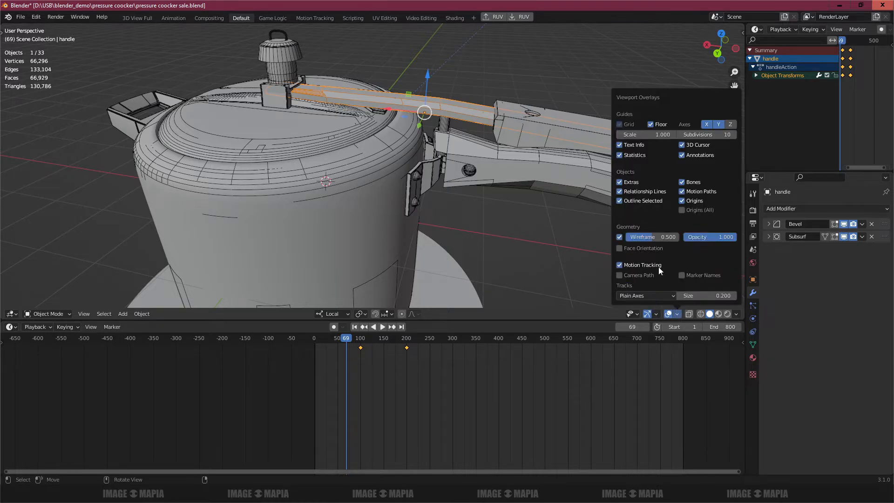
{"action": "left_click", "coordinate": [620, 237]}
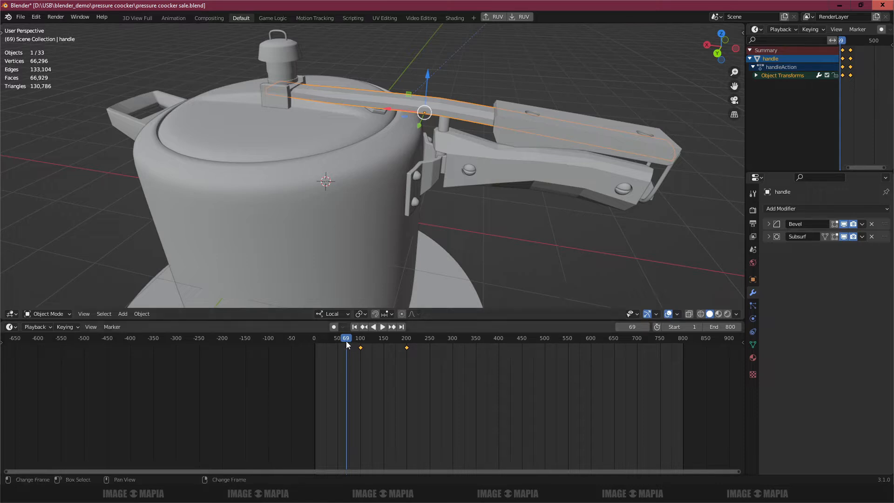
Deselect everything, play the exploded-view animation, and bring the playhead back to frame 71
{"action": "scroll", "coordinate": [381, 278], "scroll_direction": "down", "scroll_amount": 5}
{"action": "key", "text": "alt+a"}
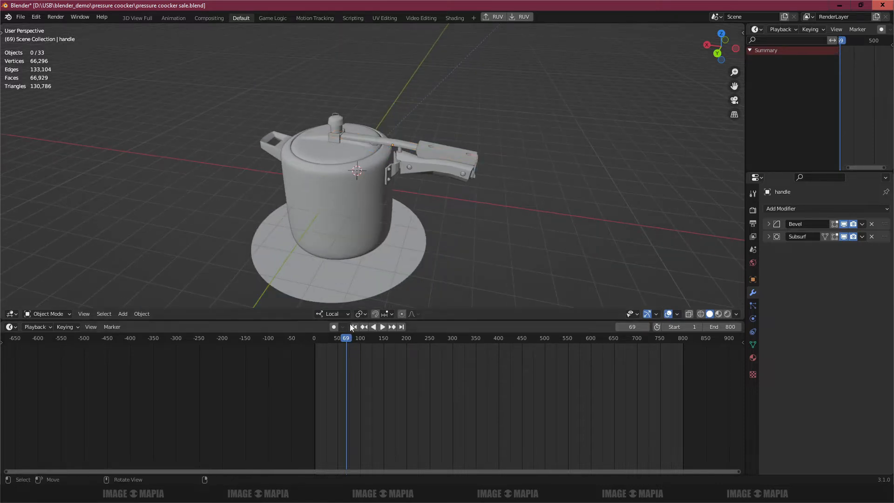
{"action": "key", "text": "space"}
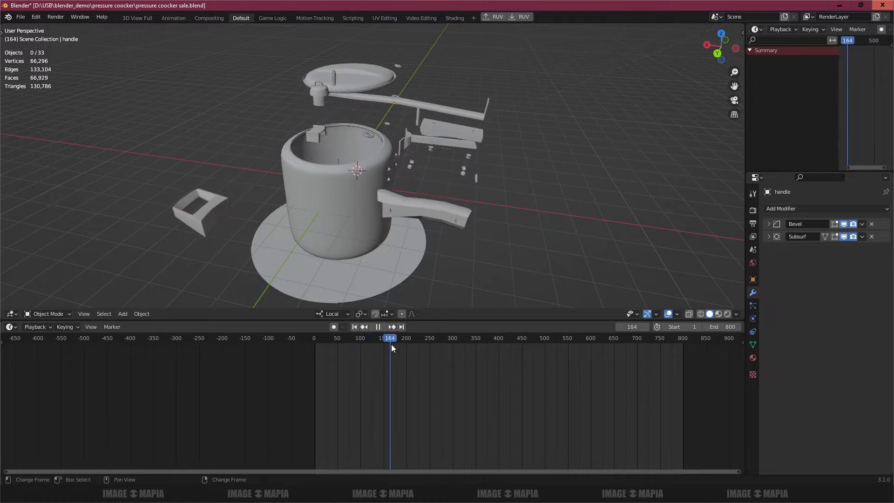
{"action": "key", "text": "space"}
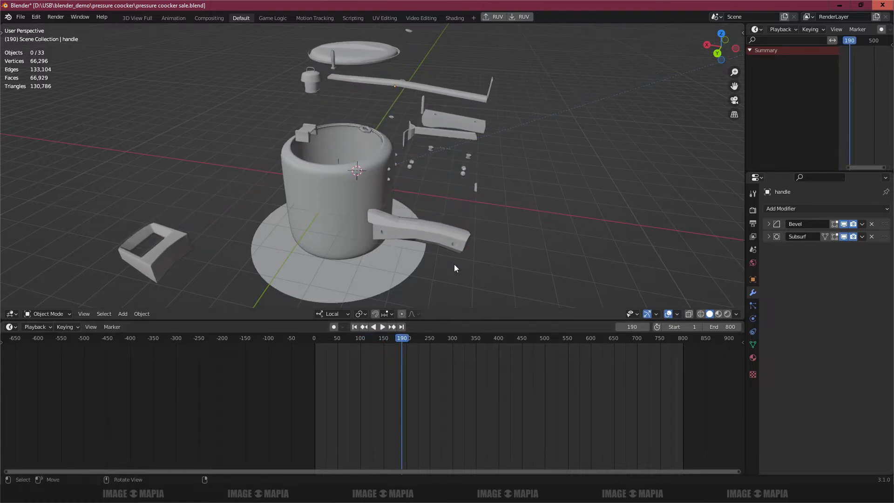
{"action": "left_click_drag", "start_coordinate": [395, 348], "coordinate": [348, 344]}
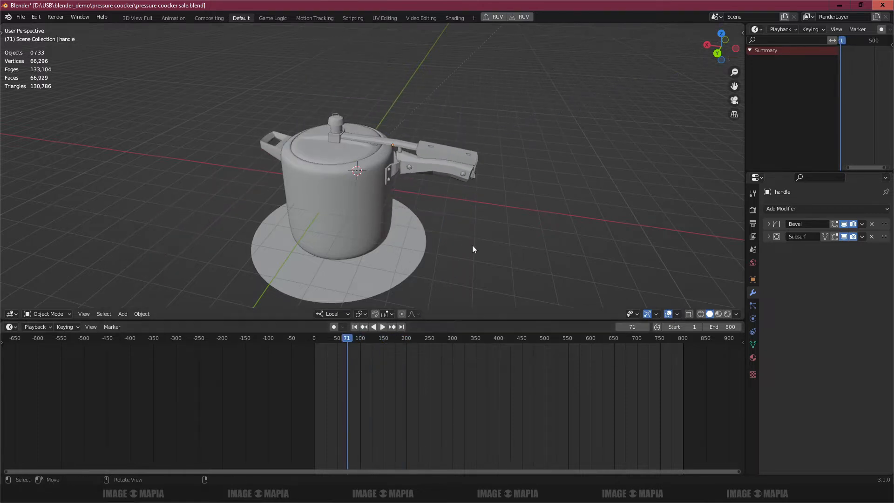
Maximize the 3D viewport and switch it to rendered shading
{"action": "key", "text": "ctrl+alt+space"}
{"action": "scroll", "coordinate": [527, 215], "scroll_direction": "up", "scroll_amount": 3}
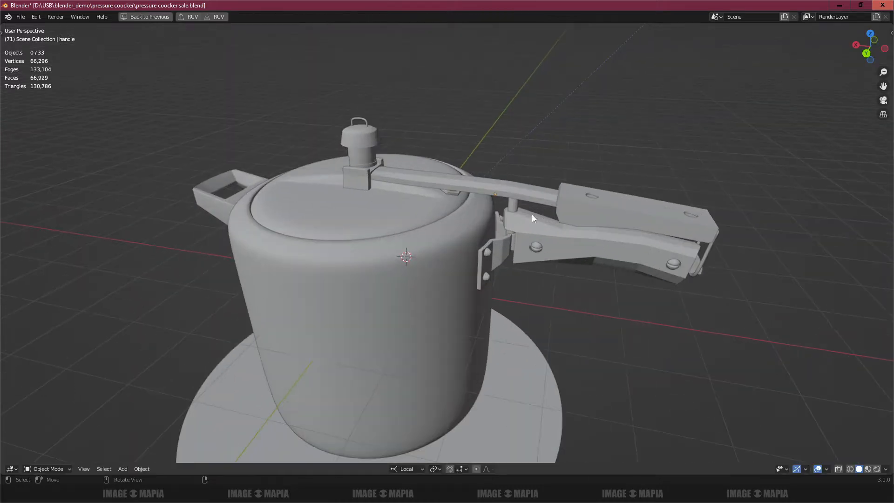
{"action": "left_click", "coordinate": [877, 469]}
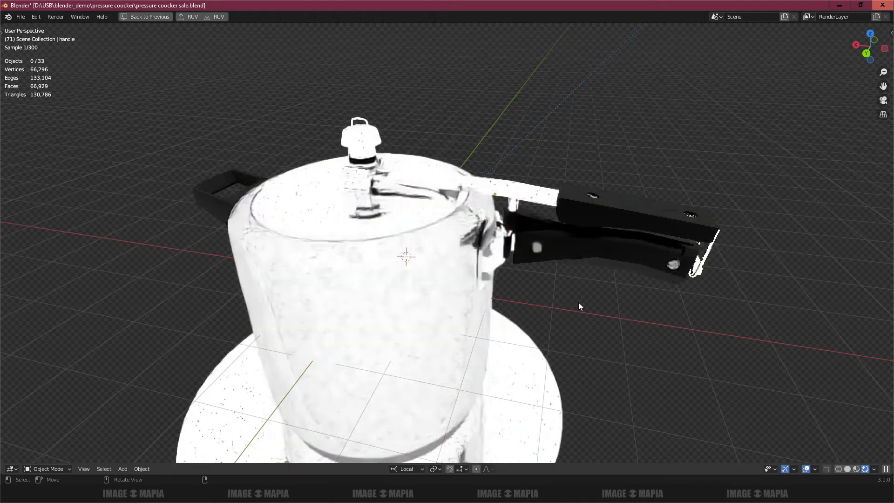
Examine the rendered cooker from several sides, including the handle lettering, bracket rivets, lid and body logo
{"action": "middle_click_drag", "start_coordinate": [546, 324], "coordinate": [507, 279], "text": "shift"}
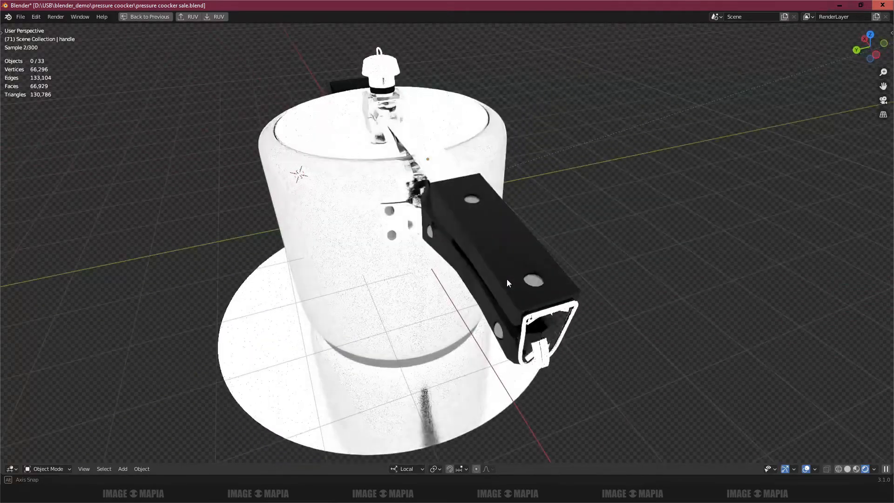
{"action": "scroll", "coordinate": [519, 304], "scroll_direction": "up", "scroll_amount": 2}
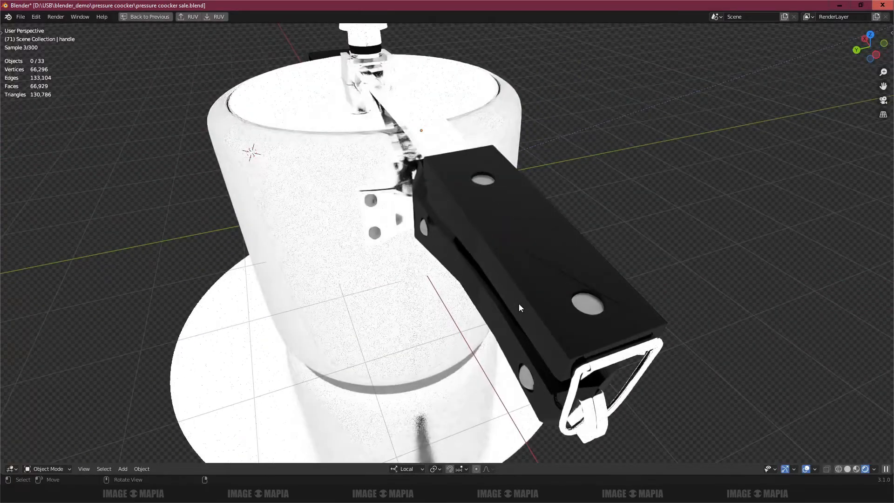
{"action": "middle_click_drag", "start_coordinate": [513, 305], "coordinate": [298, 283]}
{"action": "scroll", "coordinate": [298, 283], "scroll_direction": "up", "scroll_amount": 3}
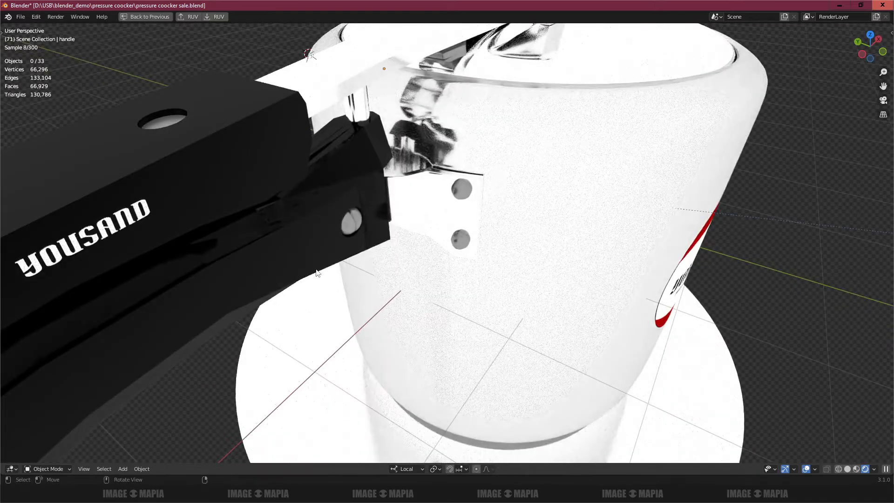
{"action": "middle_click_drag", "start_coordinate": [360, 273], "coordinate": [343, 247]}
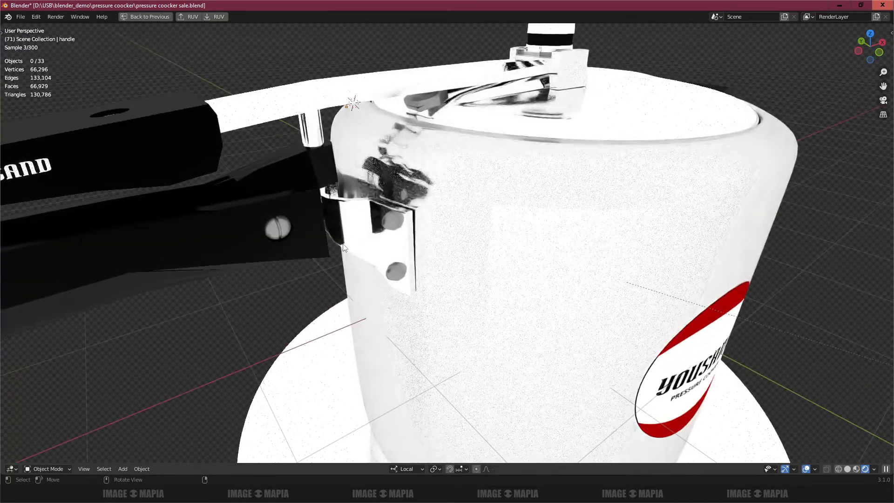
{"action": "middle_click_drag", "start_coordinate": [408, 234], "coordinate": [406, 240]}
{"action": "scroll", "coordinate": [475, 149], "scroll_direction": "up", "scroll_amount": 3}
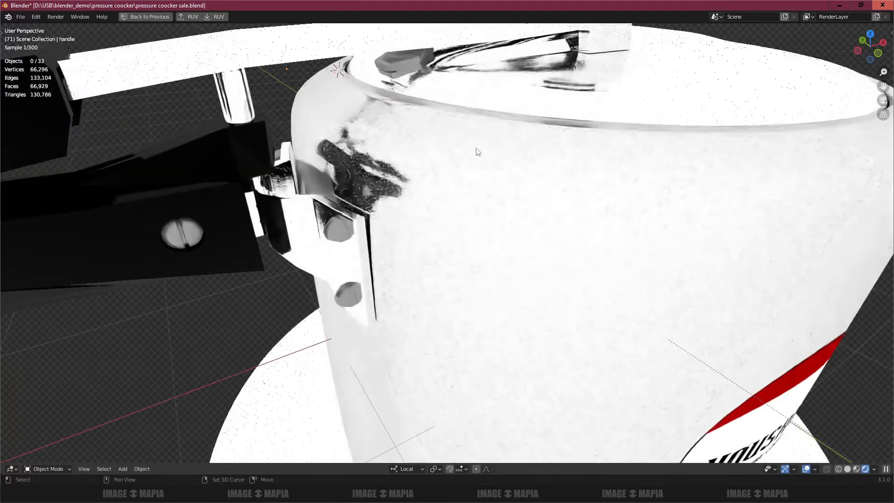
{"action": "middle_click_drag", "start_coordinate": [468, 191], "coordinate": [459, 221], "text": "shift"}
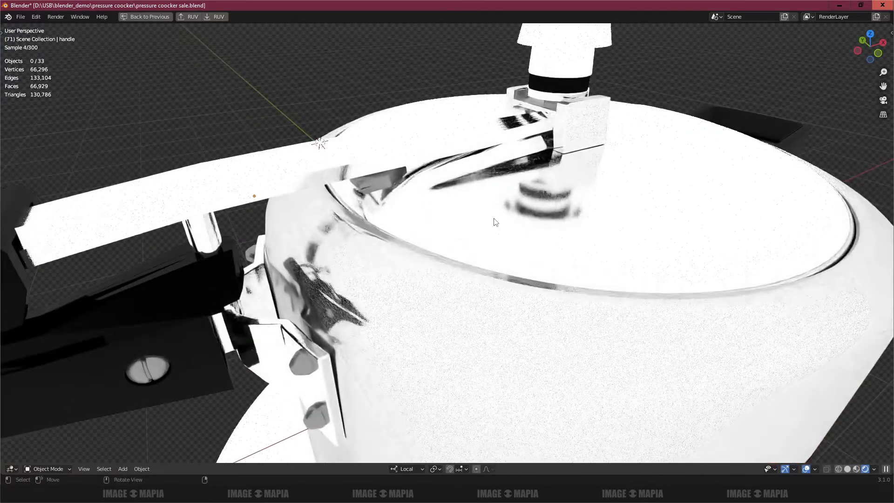
{"action": "scroll", "coordinate": [496, 222], "scroll_direction": "down", "scroll_amount": 5}
{"action": "middle_click_drag", "start_coordinate": [466, 243], "coordinate": [509, 257]}
{"action": "scroll", "coordinate": [509, 257], "scroll_direction": "down", "scroll_amount": 1}
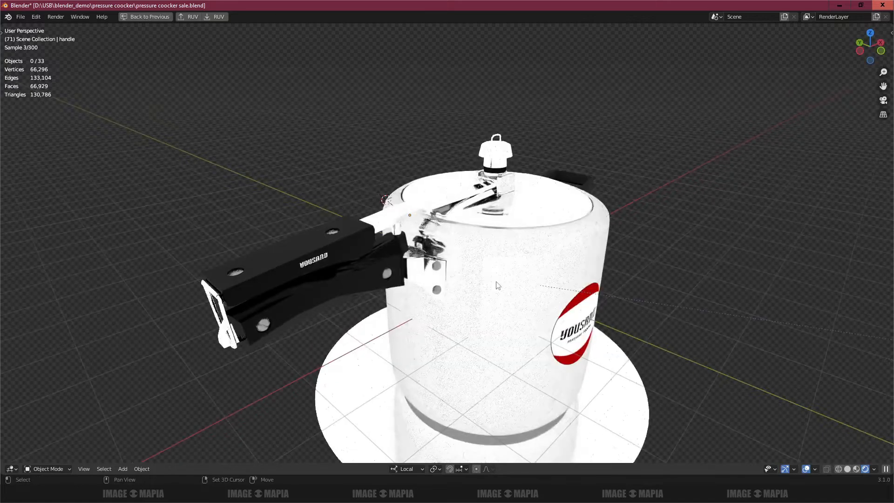
{"action": "middle_click_drag", "start_coordinate": [532, 305], "coordinate": [509, 261], "text": "shift"}
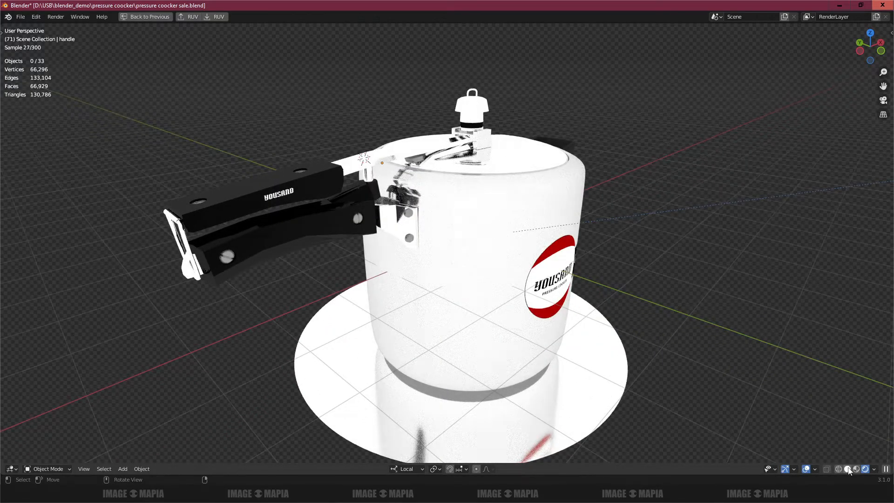
Switch back to solid shading, restore the full layout, and scrub the animation to frame 179
{"action": "left_click", "coordinate": [847, 469]}
{"action": "key", "text": "ctrl+space"}
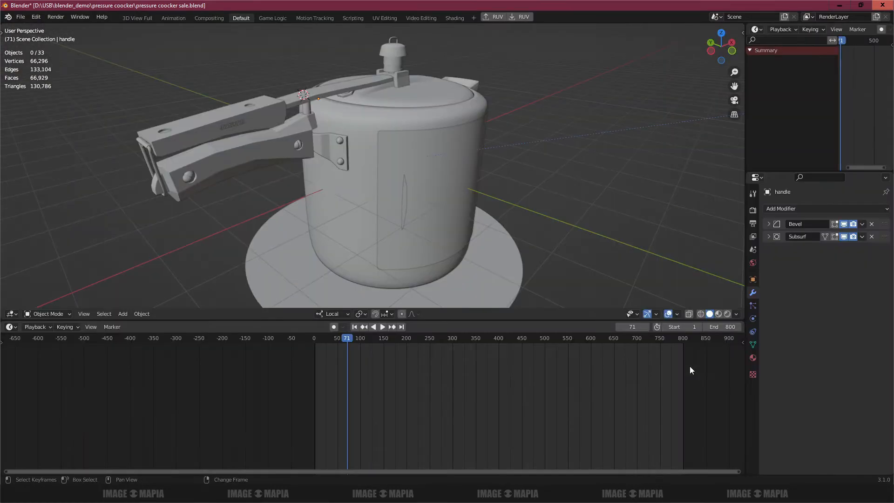
{"action": "left_click_drag", "start_coordinate": [349, 338], "coordinate": [397, 351]}
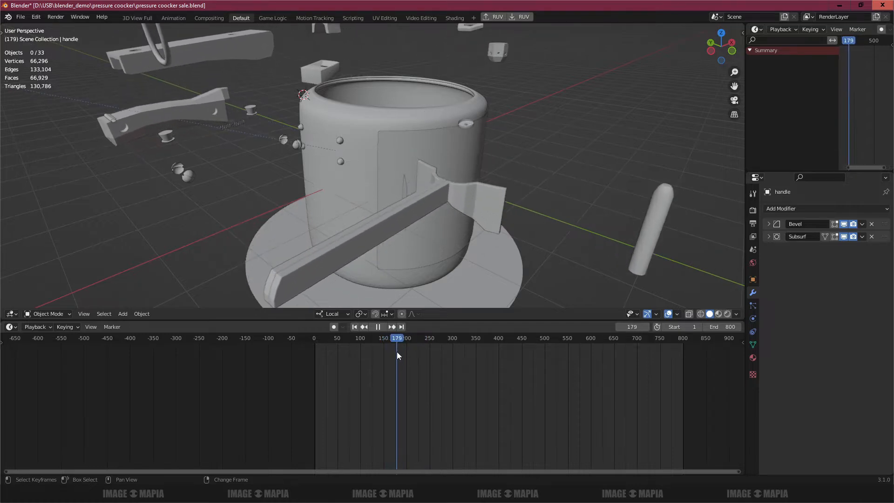
Maximize the 3D viewport and preview the exploded cooker parts in rendered shading
{"action": "key", "text": "ctrl+space"}
{"action": "scroll", "coordinate": [471, 271], "scroll_direction": "down", "scroll_amount": 3}
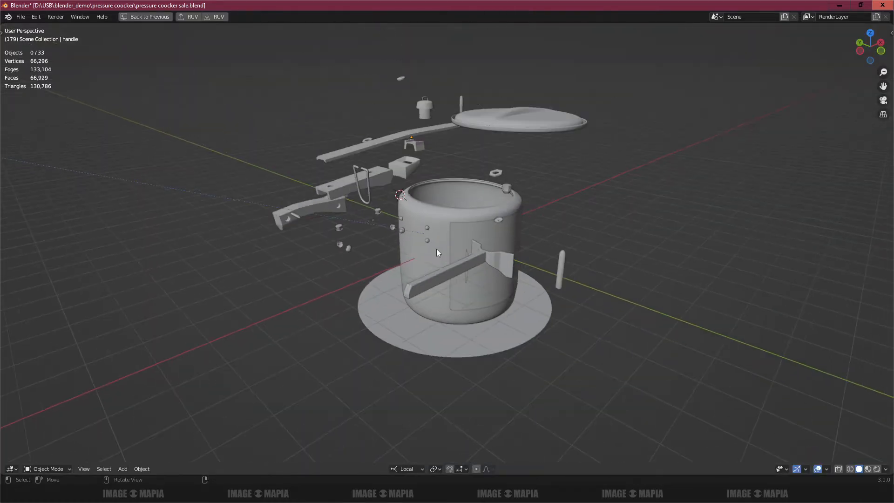
{"action": "scroll", "coordinate": [437, 249], "scroll_direction": "up", "scroll_amount": 2}
{"action": "left_click", "coordinate": [876, 469]}
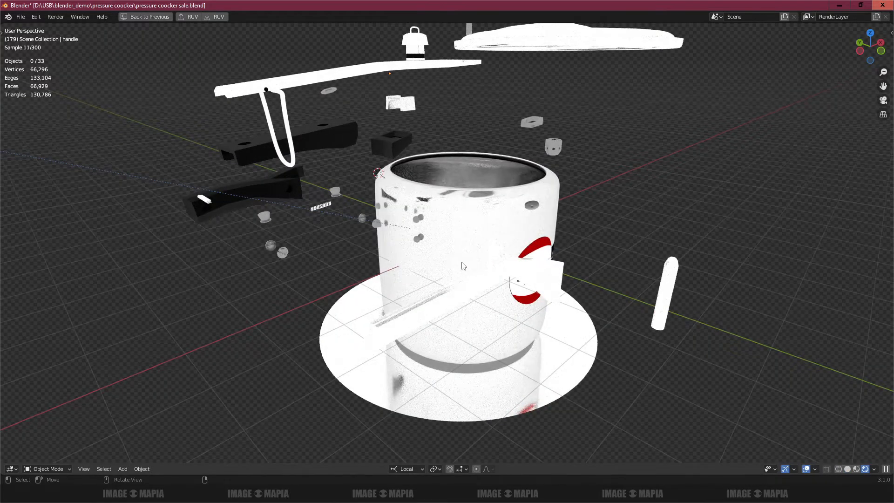
Examine the exploded cooker parts, the lid's underside and the inside of the pot around its rim
{"action": "middle_click_drag", "start_coordinate": [458, 269], "coordinate": [329, 256]}
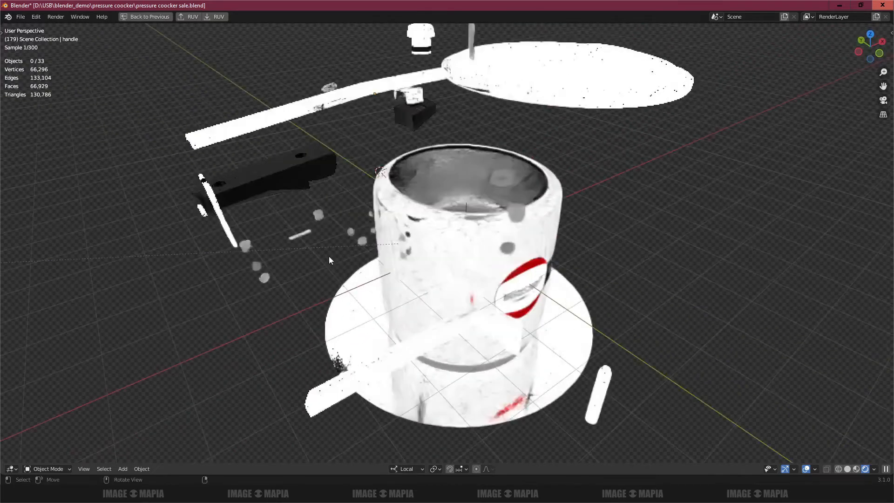
{"action": "middle_click_drag", "start_coordinate": [399, 270], "coordinate": [454, 245]}
{"action": "middle_click_drag", "start_coordinate": [561, 138], "coordinate": [511, 246], "text": "shift"}
{"action": "scroll", "coordinate": [511, 246], "scroll_direction": "up", "scroll_amount": 5}
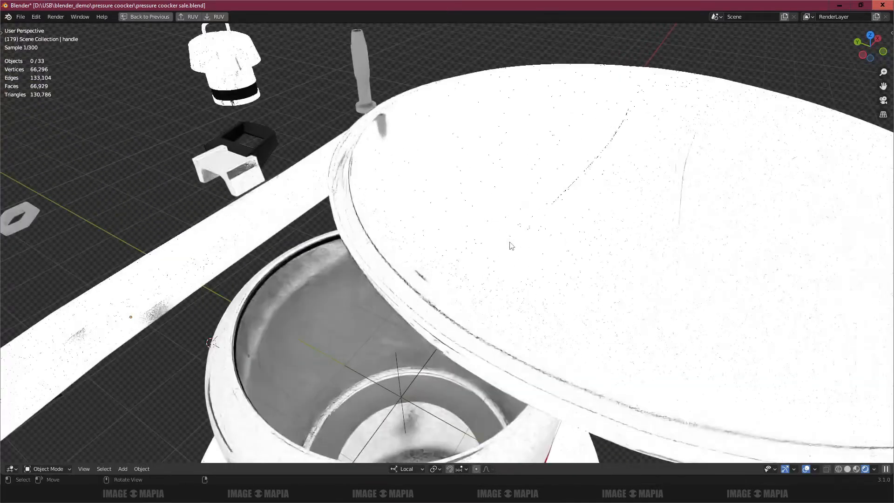
{"action": "middle_click_drag", "start_coordinate": [309, 307], "coordinate": [316, 244]}
{"action": "scroll", "coordinate": [316, 244], "scroll_direction": "up", "scroll_amount": 3}
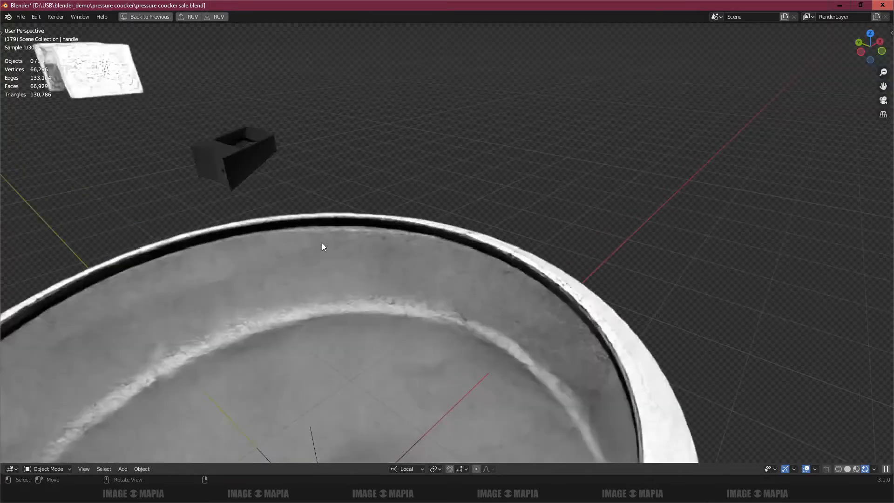
Lift the black sealing ring out of the pot's rim and clear the selection
{"action": "left_click", "coordinate": [383, 224]}
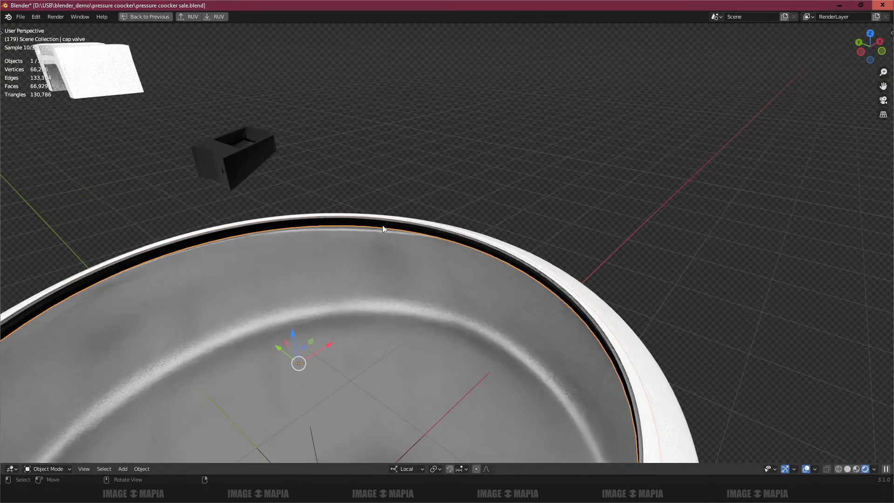
{"action": "key", "text": "g"}
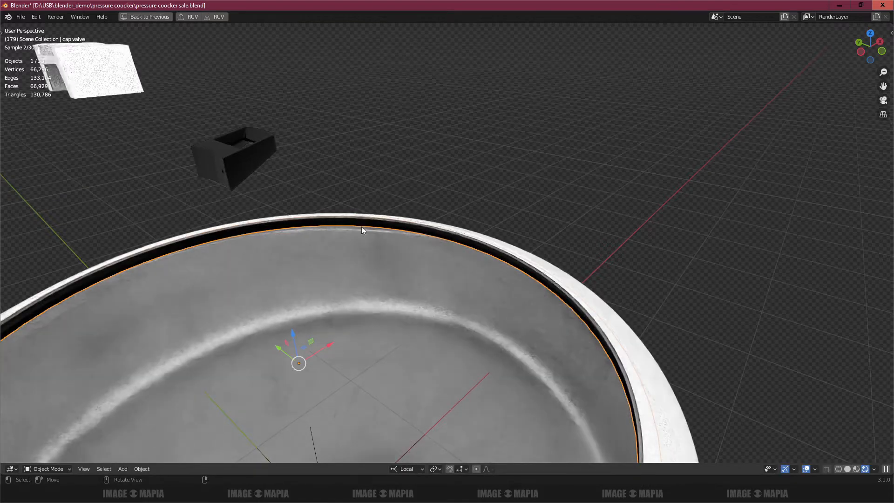
{"action": "left_click", "coordinate": [366, 182]}
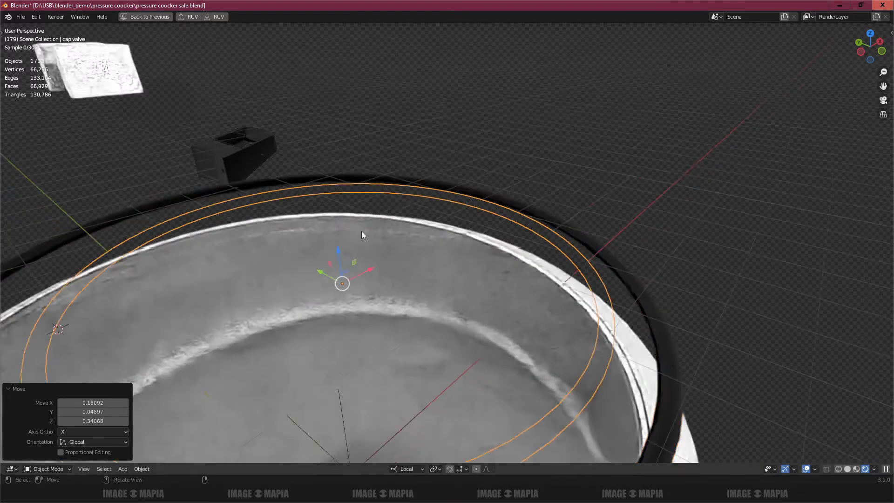
{"action": "scroll", "coordinate": [361, 231], "scroll_direction": "down", "scroll_amount": 4}
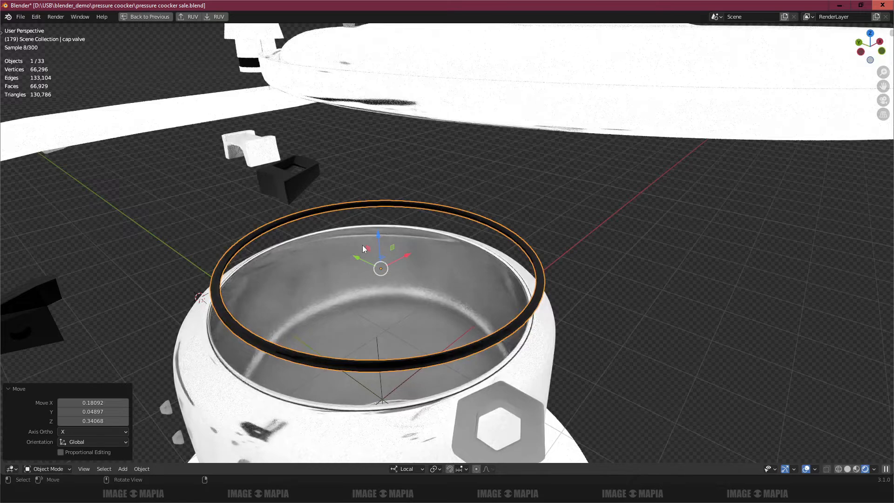
{"action": "key", "text": "alt+a"}
Inspect the raised sealing ring, the pot's interior and the surrounding parts, with the viewport overlays hidden temporarily
{"action": "middle_click_drag", "start_coordinate": [354, 251], "coordinate": [373, 252]}
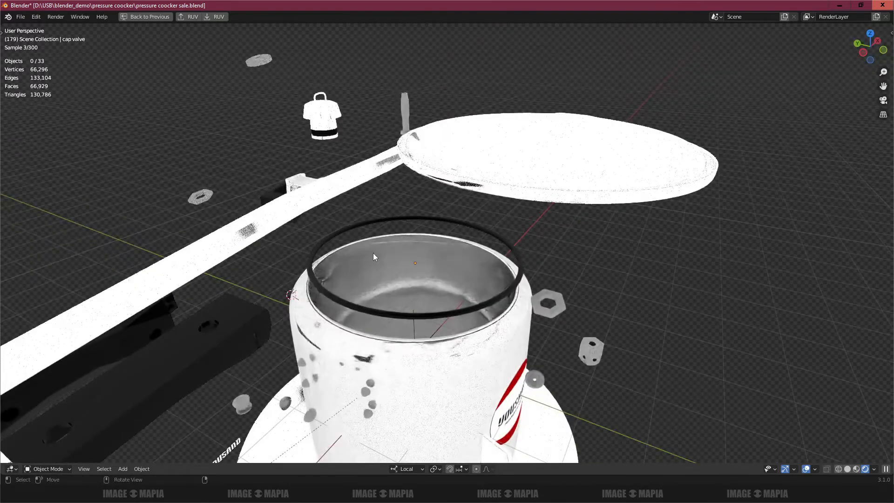
{"action": "middle_click_drag", "start_coordinate": [293, 269], "coordinate": [339, 269]}
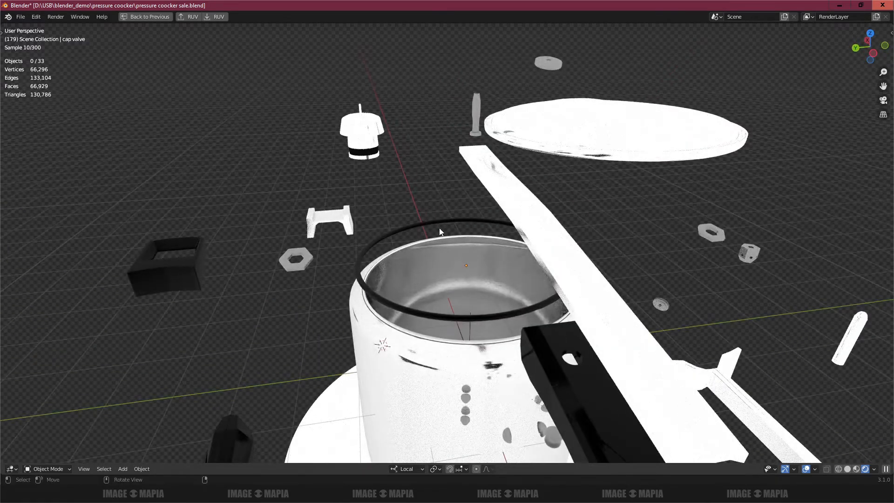
{"action": "middle_click_drag", "start_coordinate": [440, 227], "coordinate": [434, 275]}
{"action": "scroll", "coordinate": [418, 259], "scroll_direction": "up", "scroll_amount": 5}
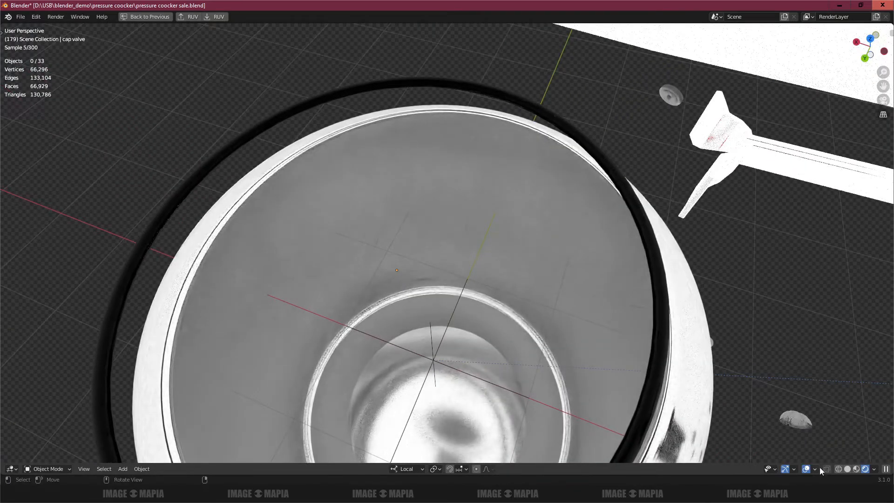
{"action": "left_click", "coordinate": [807, 469]}
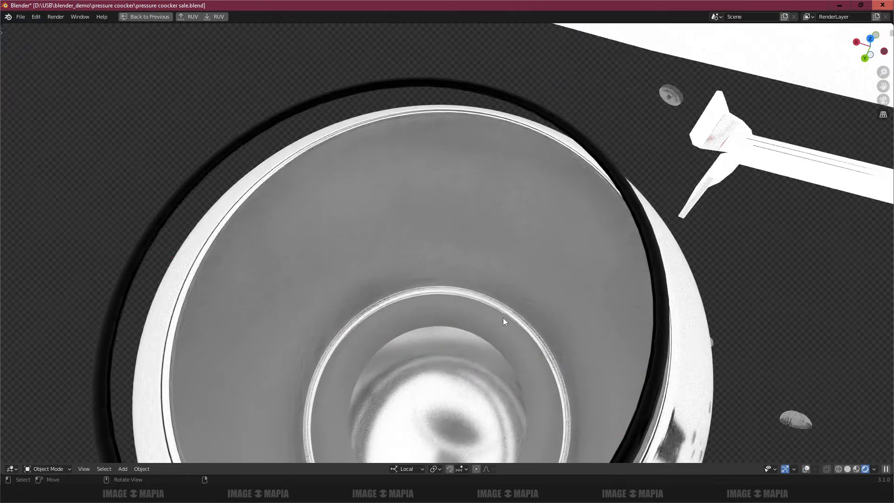
{"action": "middle_click_drag", "start_coordinate": [470, 311], "coordinate": [465, 245]}
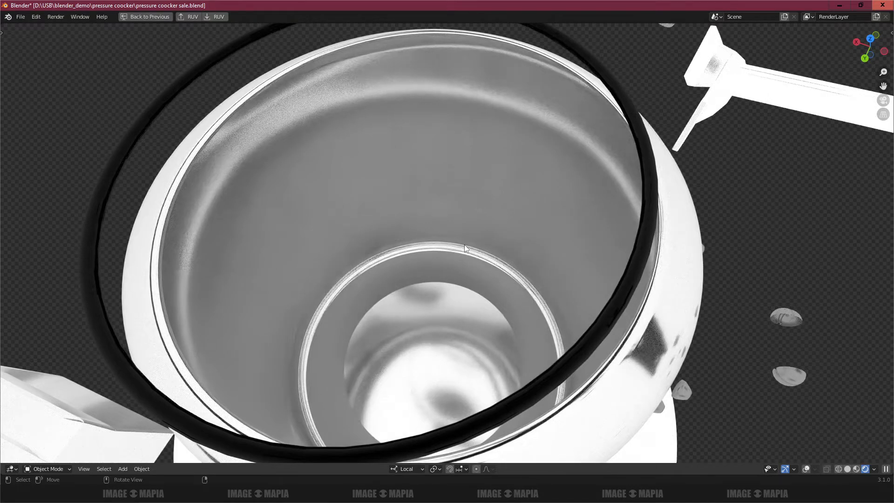
{"action": "scroll", "coordinate": [465, 244], "scroll_direction": "down", "scroll_amount": 3}
{"action": "scroll", "coordinate": [570, 231], "scroll_direction": "down", "scroll_amount": 3}
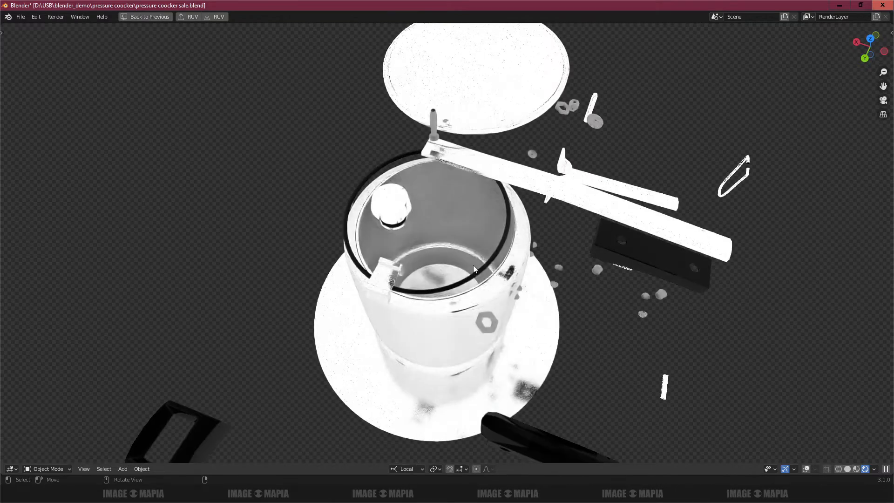
{"action": "middle_click_drag", "start_coordinate": [519, 247], "coordinate": [448, 244]}
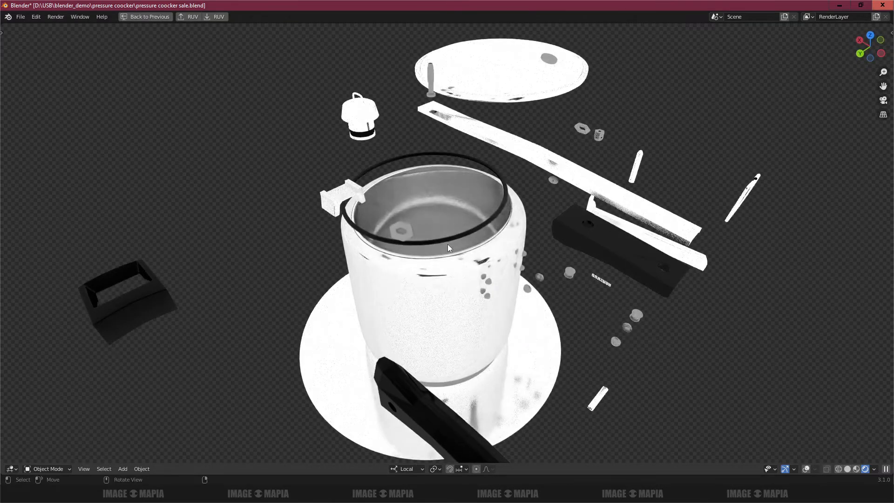
{"action": "middle_click_drag", "start_coordinate": [650, 359], "coordinate": [680, 365]}
{"action": "left_click", "coordinate": [806, 470]}
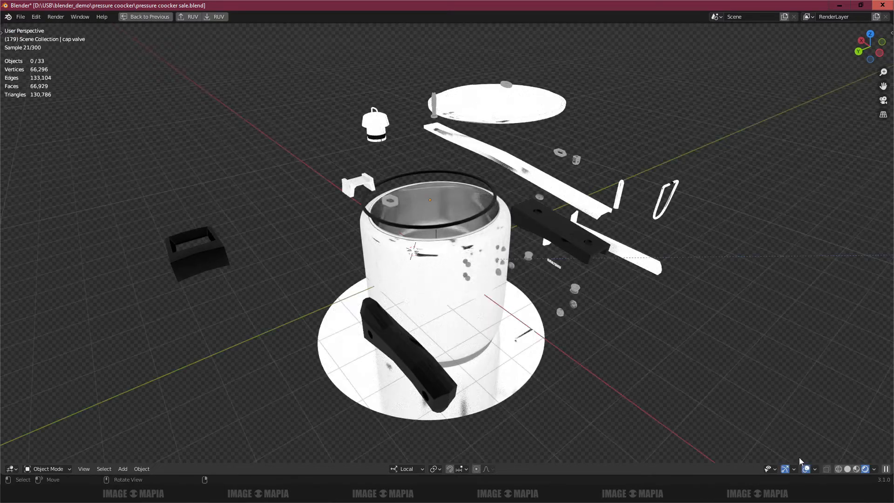
Undo the sealing ring's move and clear the selection
{"action": "key", "text": "ctrl+z"}
{"action": "key", "text": "ctrl+z"}
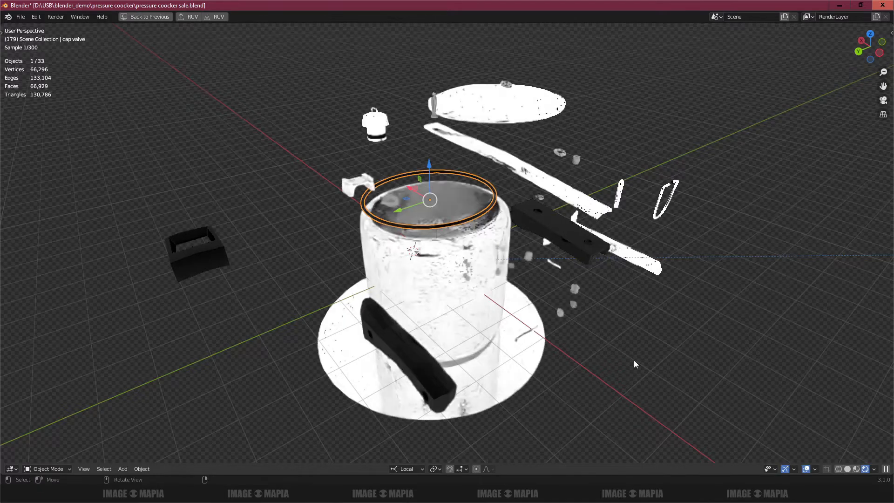
{"action": "left_click", "coordinate": [628, 358]}
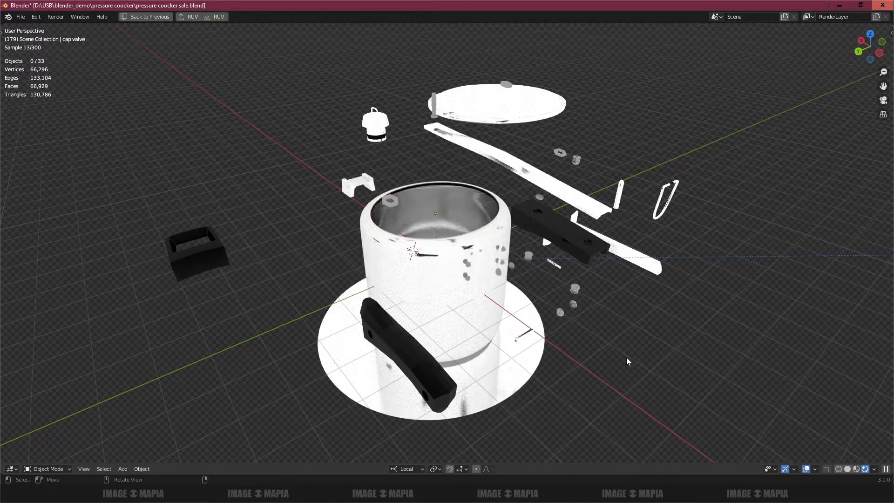
Return to solid shading in the full layout and scrub the animation back to frame 47
{"action": "left_click", "coordinate": [846, 468]}
{"action": "key", "text": "ctrl+space"}
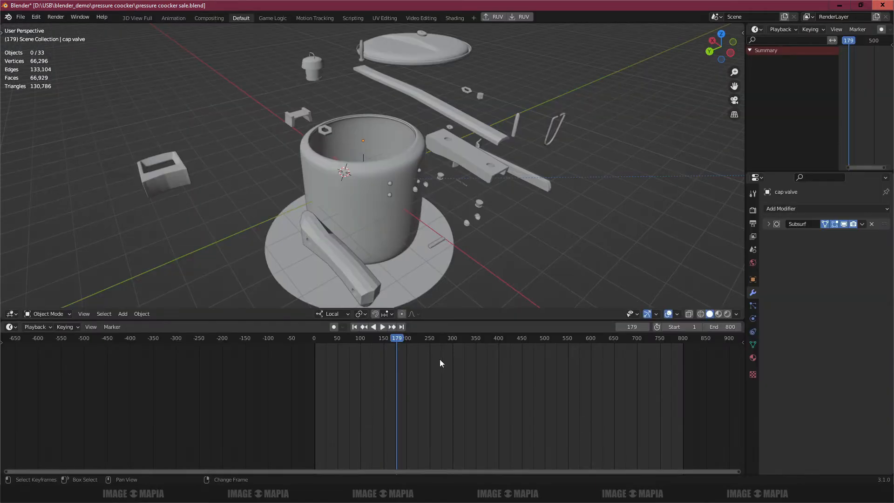
{"action": "left_click_drag", "start_coordinate": [394, 344], "coordinate": [335, 339]}
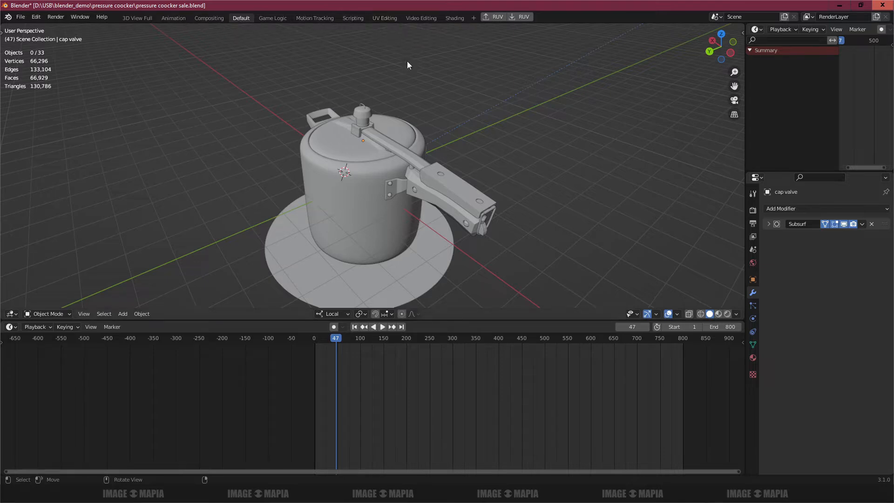
Open the Shading workspace and resize its areas to give the shader editor more room below the cooker view
{"action": "left_click", "coordinate": [455, 18]}
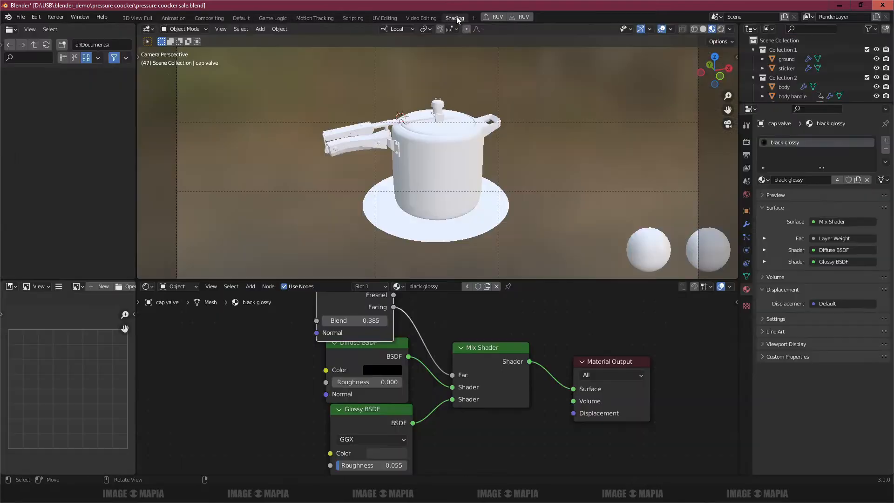
{"action": "left_click_drag", "start_coordinate": [567, 278], "coordinate": [571, 316]}
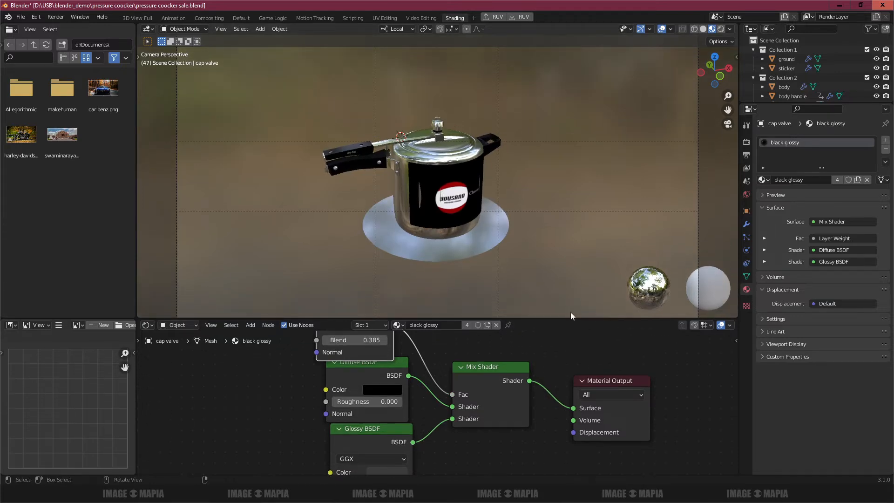
{"action": "scroll", "coordinate": [392, 212], "scroll_direction": "up", "scroll_amount": 3}
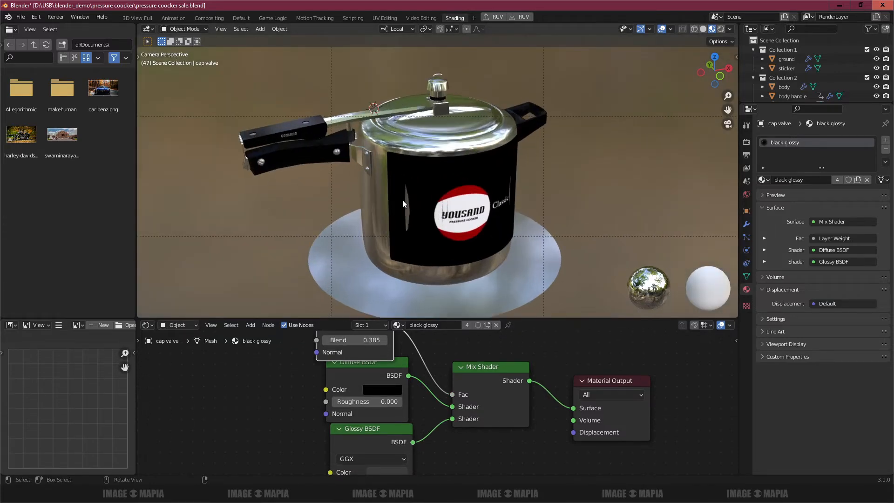
{"action": "left_click_drag", "start_coordinate": [531, 319], "coordinate": [532, 236]}
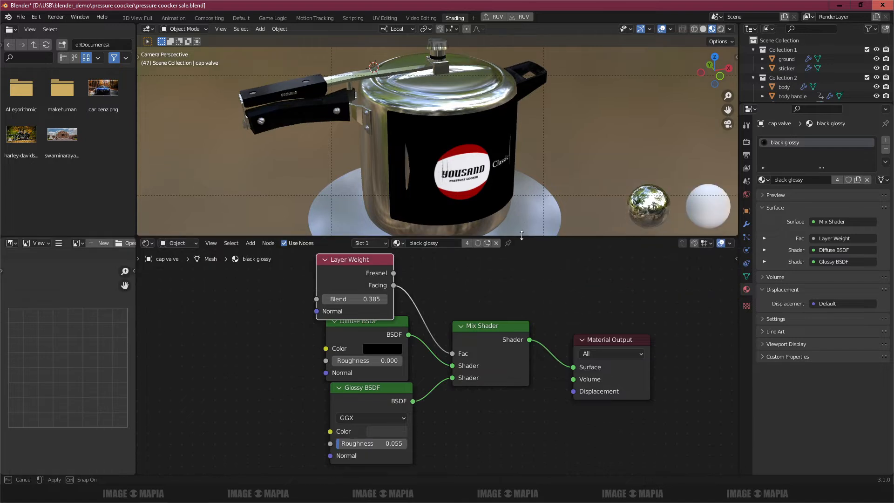
{"action": "left_click_drag", "start_coordinate": [135, 177], "coordinate": [68, 178]}
{"action": "scroll", "coordinate": [387, 309], "scroll_direction": "up", "scroll_amount": 2, "text": "shift"}
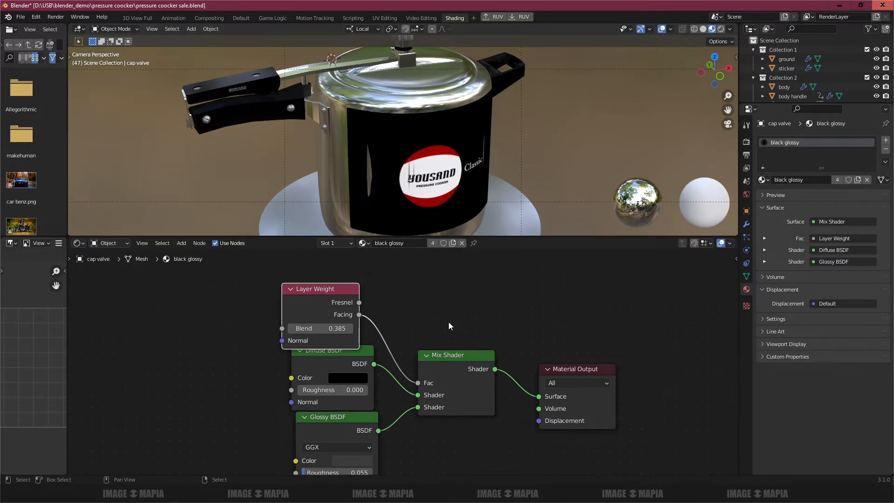
Show the material preview and spread out the Layer Weight, Diffuse and Glossy nodes of the upper handle's black glossy material
{"action": "left_click", "coordinate": [764, 196]}
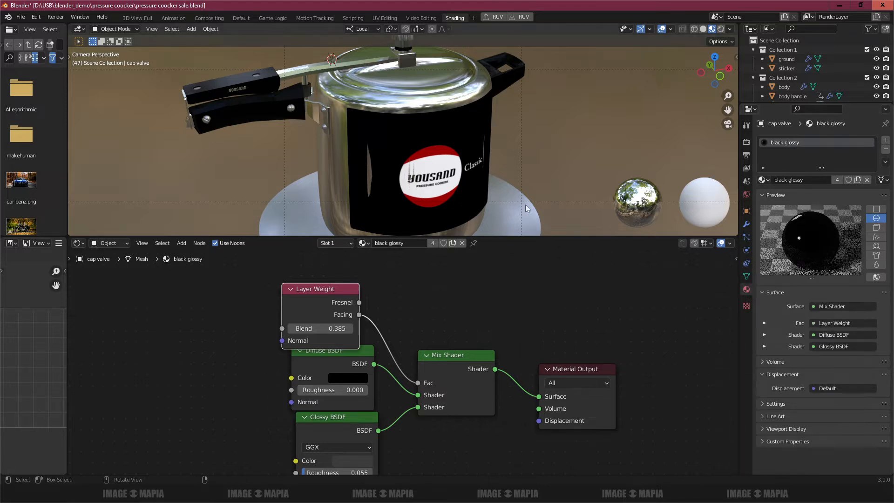
{"action": "middle_click_drag", "start_coordinate": [304, 129], "coordinate": [315, 143]}
{"action": "left_click", "coordinate": [254, 103]}
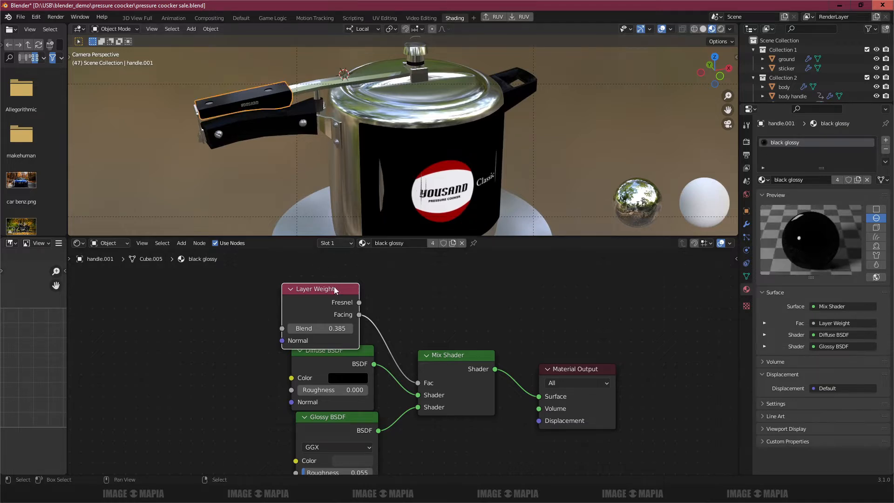
{"action": "left_click_drag", "start_coordinate": [336, 301], "coordinate": [328, 280]}
{"action": "left_click_drag", "start_coordinate": [333, 355], "coordinate": [277, 341]}
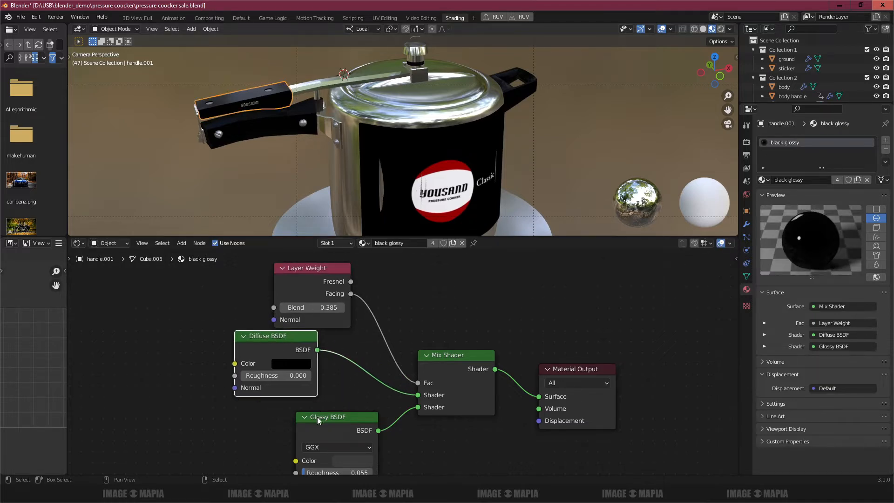
{"action": "left_click_drag", "start_coordinate": [318, 420], "coordinate": [284, 414]}
{"action": "middle_click_drag", "start_coordinate": [324, 337], "coordinate": [338, 339]}
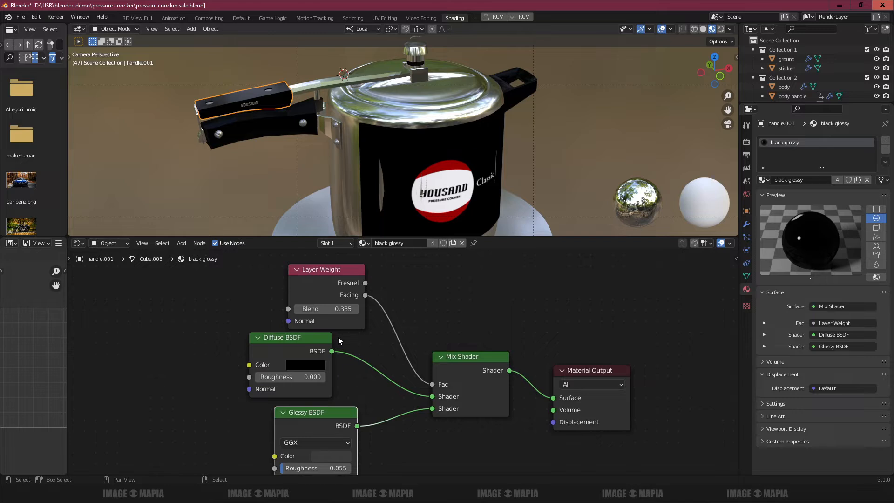
Inspect the materials of the lower handle, its metal bracket and the lid's metal handle bar
{"action": "left_click", "coordinate": [279, 130]}
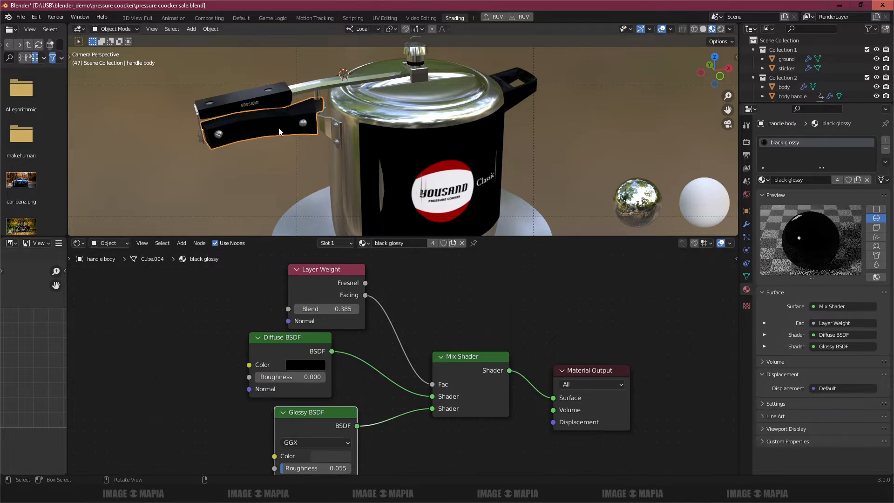
{"action": "left_click", "coordinate": [323, 123]}
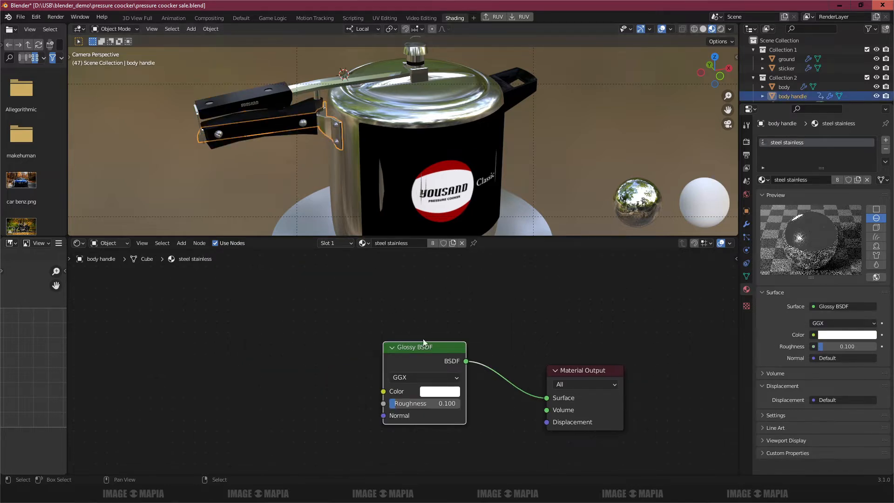
{"action": "left_click_drag", "start_coordinate": [418, 338], "coordinate": [408, 354]}
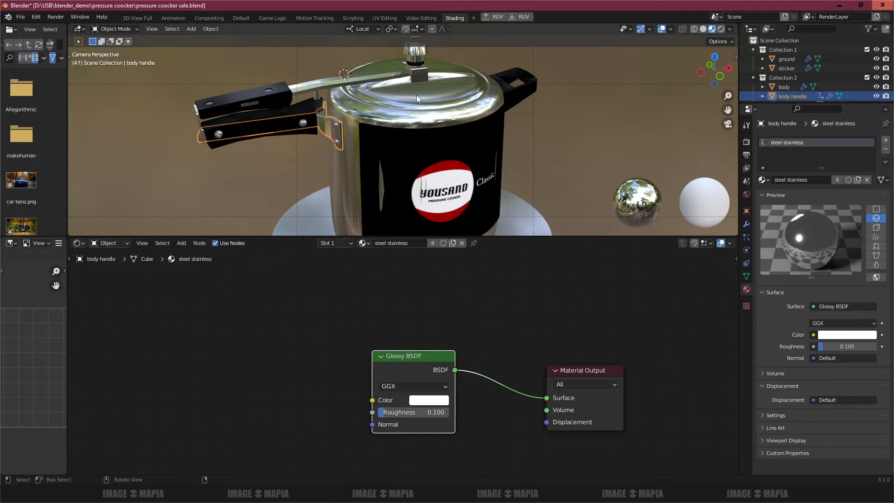
{"action": "middle_click_drag", "start_coordinate": [421, 96], "coordinate": [421, 111], "text": "shift"}
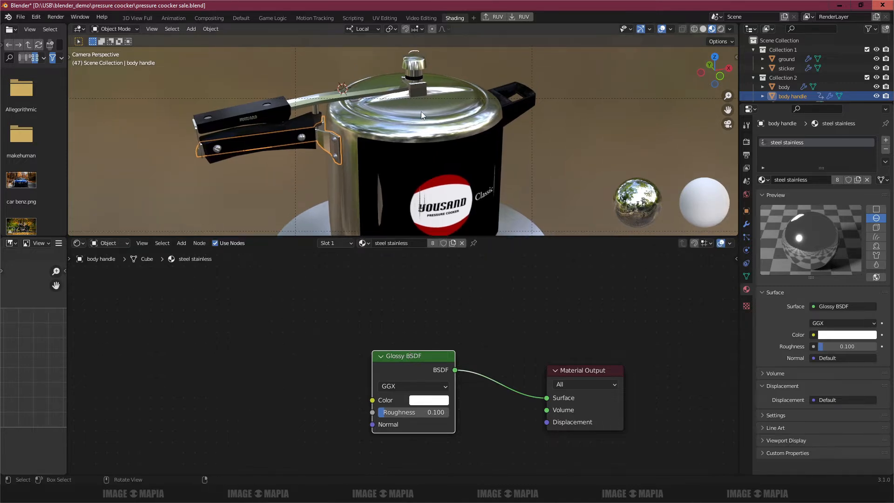
{"action": "left_click", "coordinate": [421, 111]}
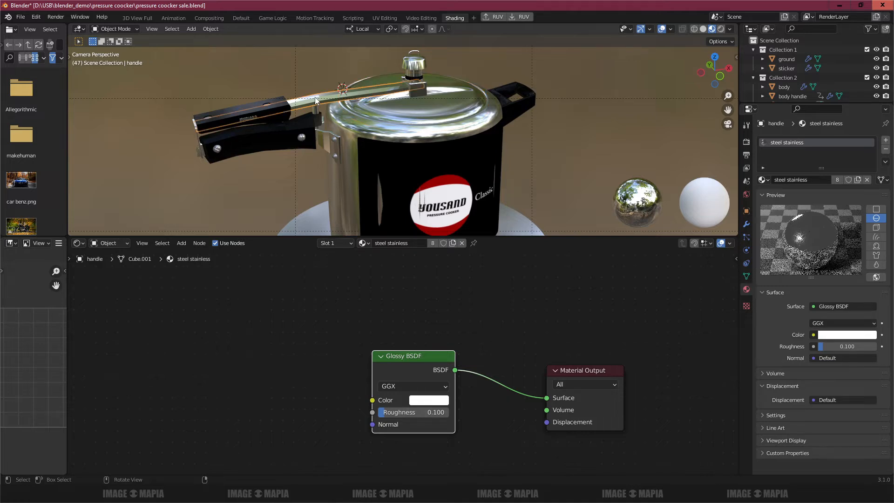
Select the cooker body and rearrange its chrome metal nodes, repositioning the Anisotropic BSDF node
{"action": "left_click", "coordinate": [347, 135]}
{"action": "scroll", "coordinate": [392, 290], "scroll_direction": "down", "scroll_amount": 1}
{"action": "middle_click_drag", "start_coordinate": [392, 290], "coordinate": [361, 314]}
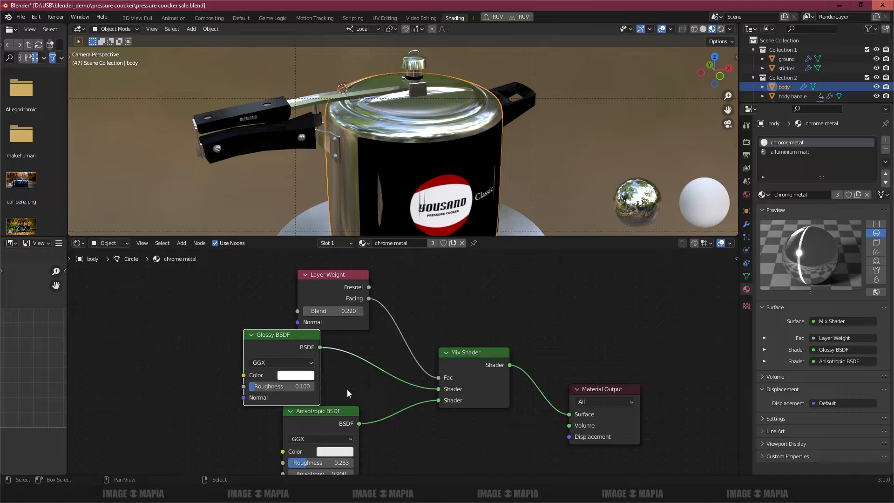
{"action": "left_click", "coordinate": [334, 410]}
{"action": "left_click_drag", "start_coordinate": [345, 391], "coordinate": [360, 380]}
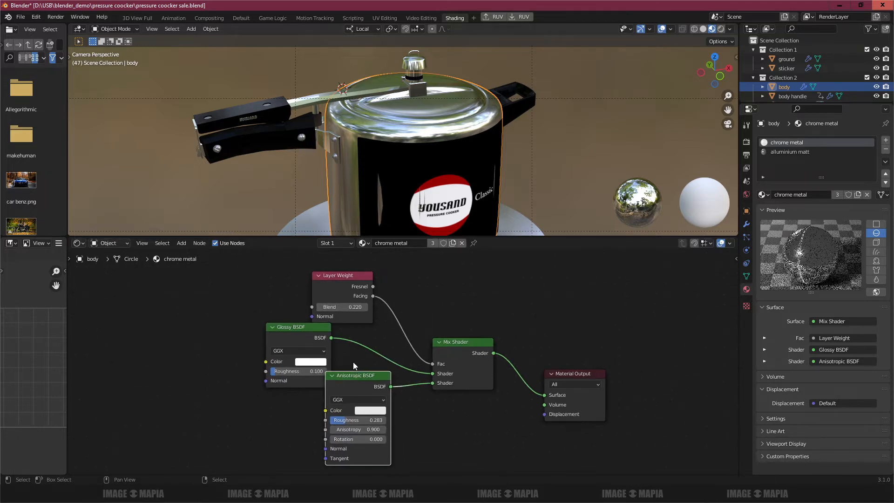
Move the body's Glossy BSDF node clear of the Anisotropic BSDF node, and select the lid to show its stainless steel material
{"action": "left_click", "coordinate": [289, 320]}
{"action": "left_click_drag", "start_coordinate": [291, 320], "coordinate": [285, 320]}
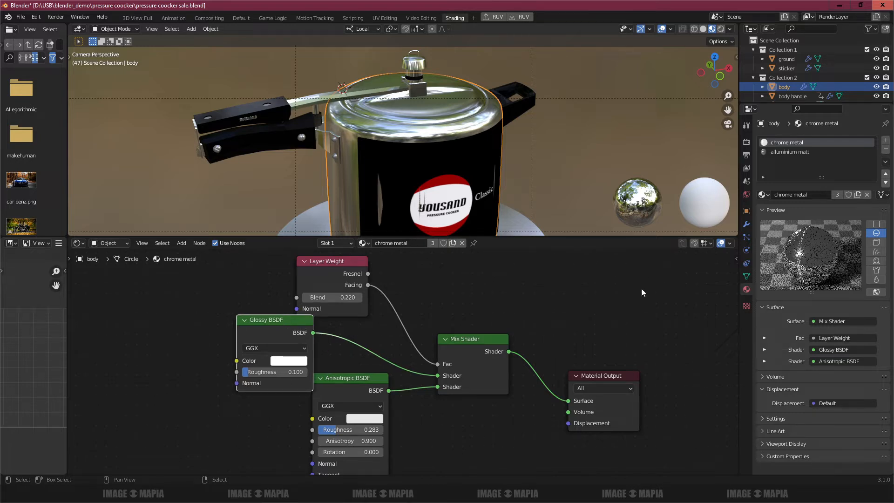
{"action": "left_click", "coordinate": [416, 108]}
Inspect the material nodes of the body bracket's rivets, the lower handle's screw and the upper handle's nut
{"action": "middle_click_drag", "start_coordinate": [509, 203], "coordinate": [460, 200]}
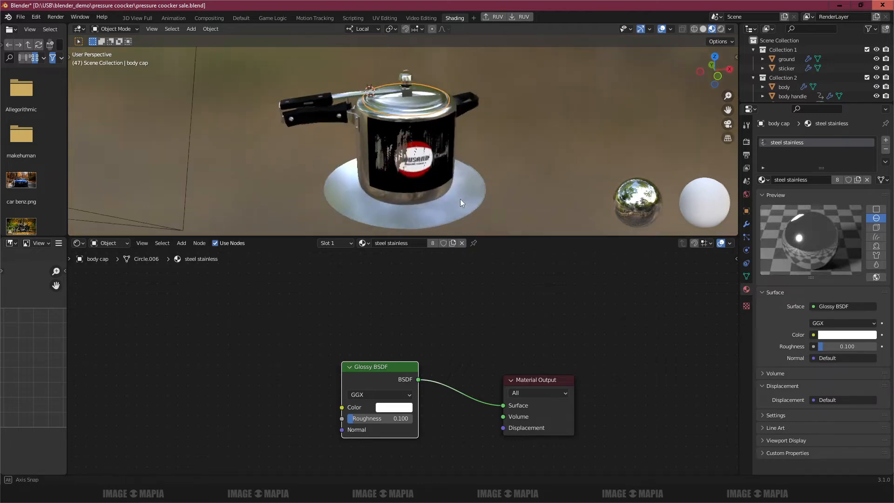
{"action": "scroll", "coordinate": [453, 199], "scroll_direction": "up", "scroll_amount": 6}
{"action": "middle_click_drag", "start_coordinate": [378, 127], "coordinate": [379, 147]}
{"action": "scroll", "coordinate": [380, 147], "scroll_direction": "up", "scroll_amount": 6}
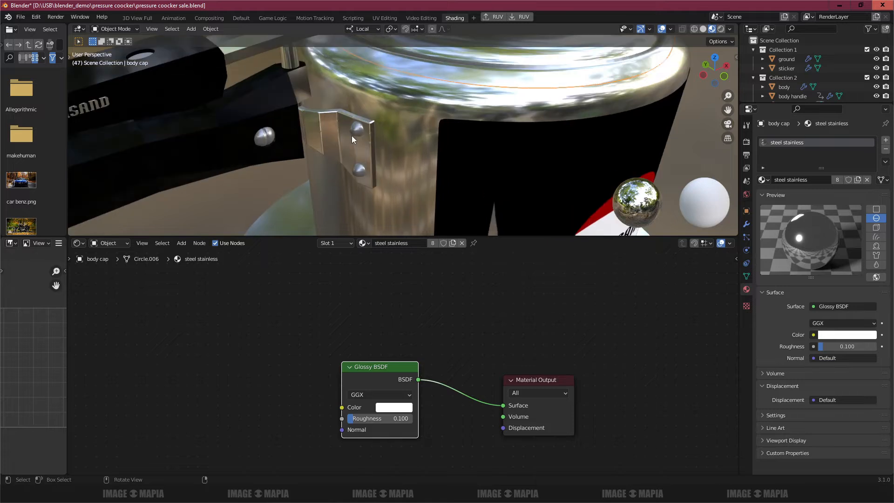
{"action": "left_click", "coordinate": [352, 136]}
{"action": "middle_click_drag", "start_coordinate": [387, 356], "coordinate": [374, 316]}
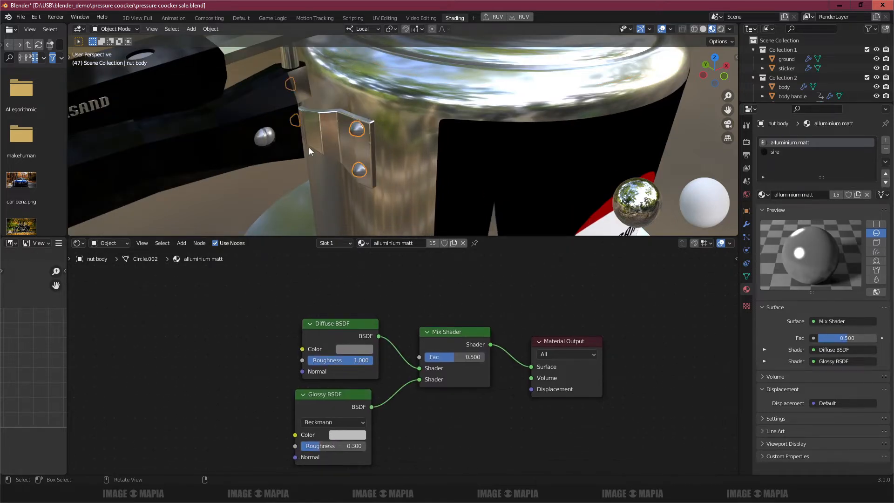
{"action": "middle_click_drag", "start_coordinate": [309, 147], "coordinate": [305, 164]}
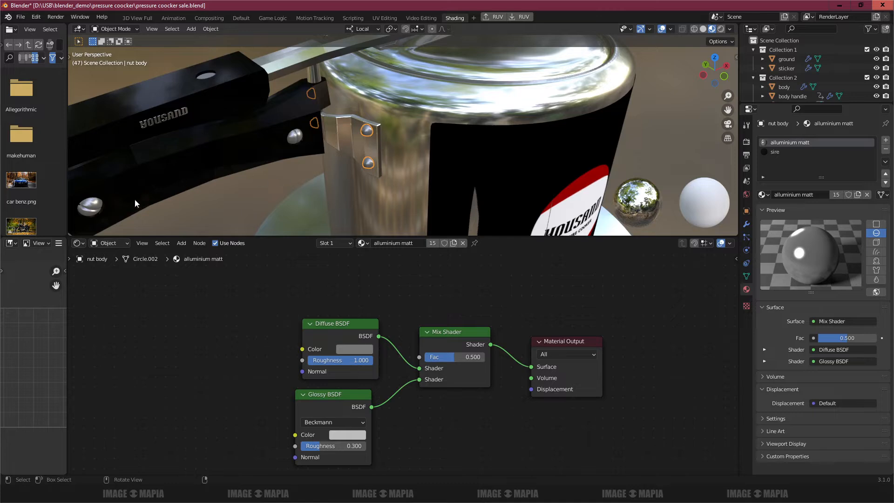
{"action": "left_click", "coordinate": [90, 208]}
{"action": "middle_click_drag", "start_coordinate": [172, 144], "coordinate": [201, 119]}
{"action": "left_click", "coordinate": [202, 121]}
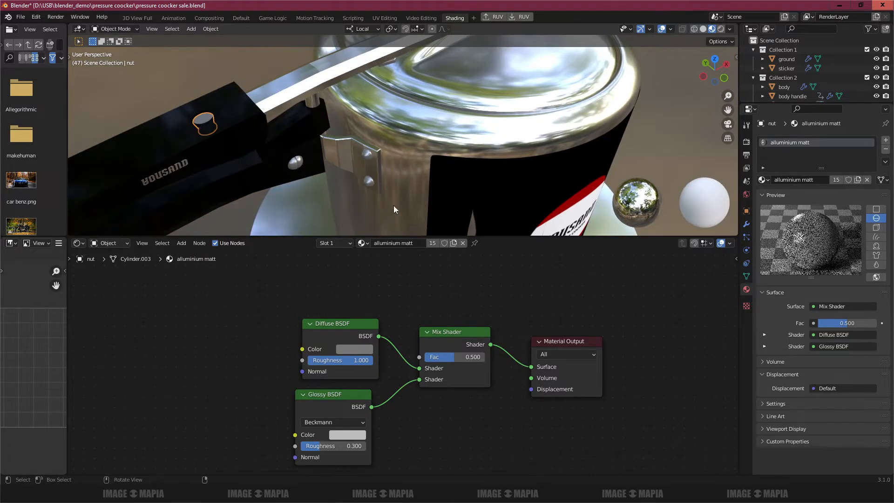
Select the sticker, expand the collapsed RGB Curves node of its material and move it above the other nodes
{"action": "middle_click_drag", "start_coordinate": [394, 209], "coordinate": [486, 148]}
{"action": "left_click", "coordinate": [480, 126]}
{"action": "scroll", "coordinate": [311, 312], "scroll_direction": "down", "scroll_amount": 2}
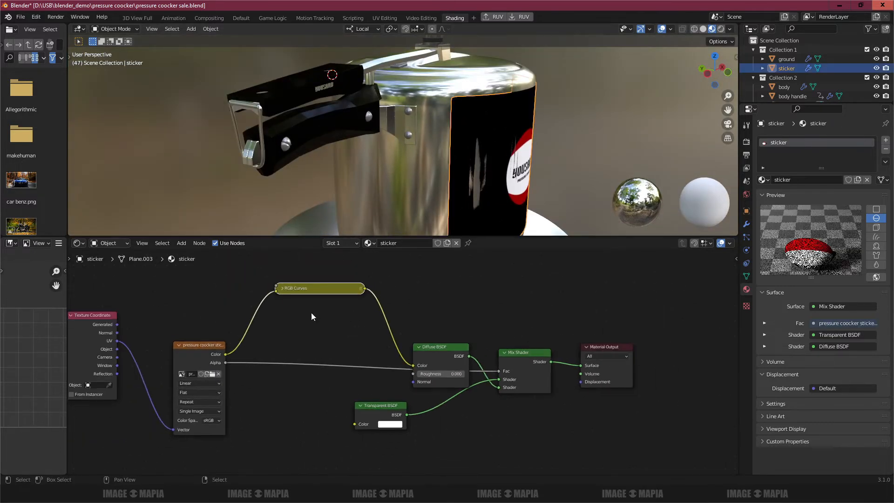
{"action": "middle_click_drag", "start_coordinate": [311, 314], "coordinate": [379, 340]}
{"action": "key", "text": "h"}
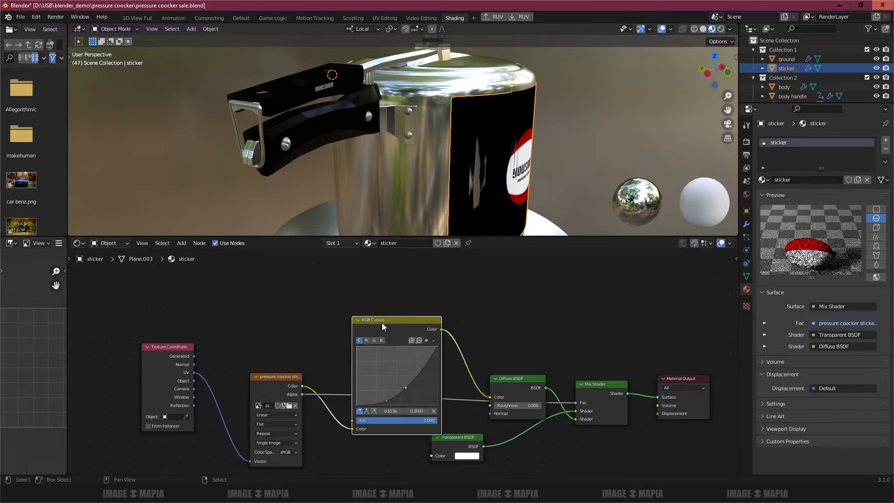
{"action": "left_click_drag", "start_coordinate": [382, 324], "coordinate": [368, 278]}
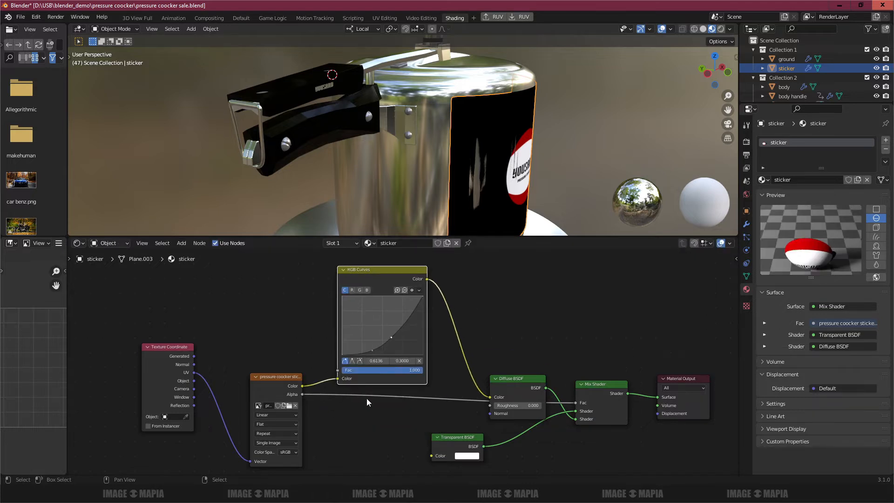
{"action": "scroll", "coordinate": [367, 399], "scroll_direction": "up", "scroll_amount": 2}
{"action": "scroll", "coordinate": [367, 400], "scroll_direction": "down", "scroll_amount": 1}
{"action": "mouse_move", "coordinate": [472, 404]}
{"action": "middle_mouse_down"}
{"action": "mouse_move", "coordinate": [421, 369]}
{"action": "mouse_move", "coordinate": [472, 396]}
{"action": "middle_mouse_up"}
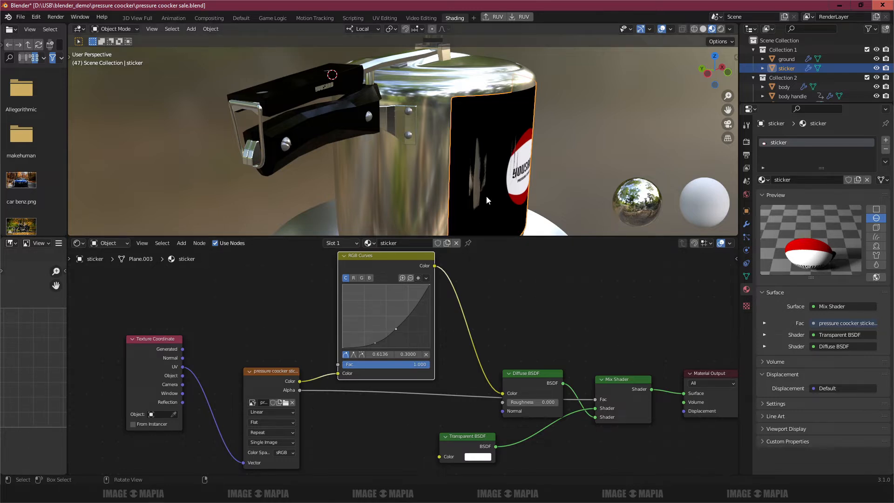
Deselect the sticker and switch the shader editor to the World node tree
{"action": "key", "text": "alt+a"}
{"action": "middle_click_drag", "start_coordinate": [486, 196], "coordinate": [443, 182], "text": "shift"}
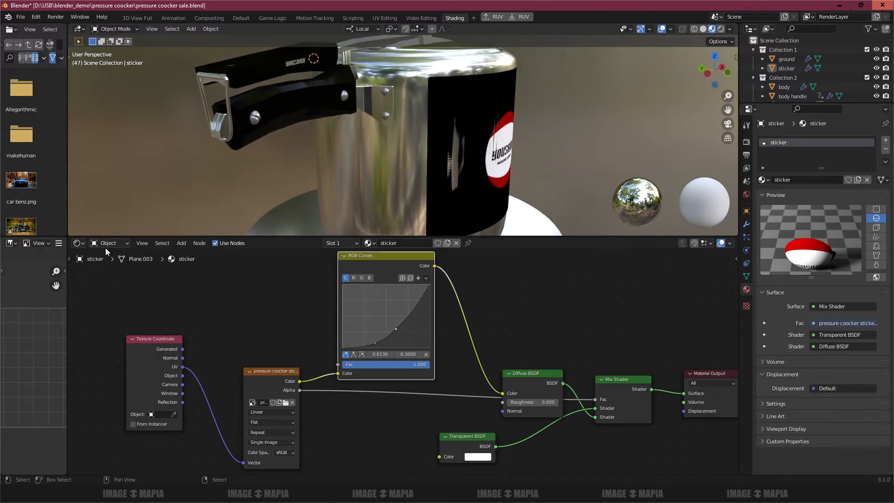
{"action": "left_click", "coordinate": [78, 243]}
{"action": "left_click", "coordinate": [112, 245]}
{"action": "left_click", "coordinate": [112, 277]}
{"action": "scroll", "coordinate": [365, 319], "scroll_direction": "down", "scroll_amount": 3}
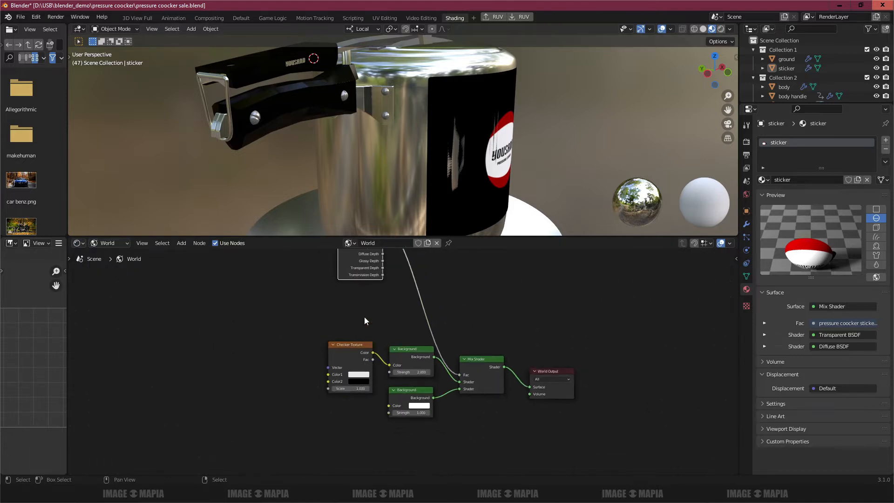
{"action": "scroll", "coordinate": [461, 333], "scroll_direction": "up", "scroll_amount": 2}
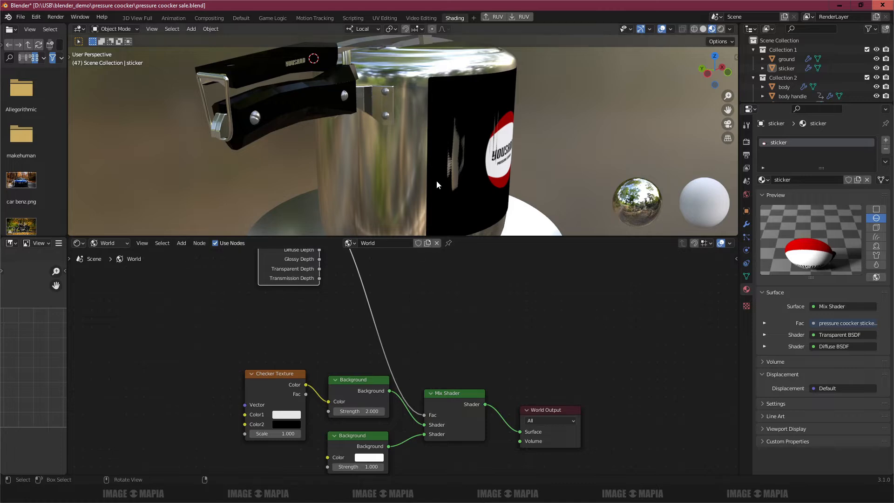
Display the scene in rendered shading, with the world background above the cooker in view
{"action": "middle_click_drag", "start_coordinate": [436, 181], "coordinate": [454, 21]}
{"action": "scroll", "coordinate": [435, 102], "scroll_direction": "down", "scroll_amount": 5}
{"action": "middle_click_drag", "start_coordinate": [429, 124], "coordinate": [462, 161]}
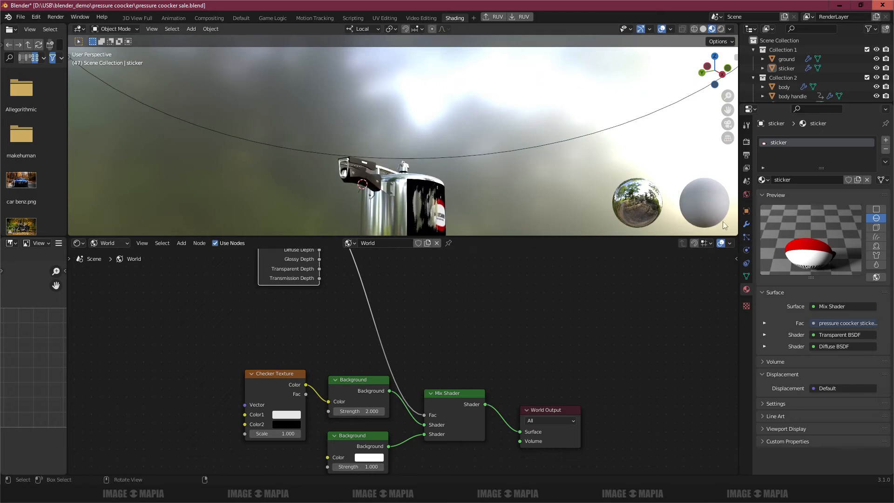
{"action": "left_click", "coordinate": [721, 29]}
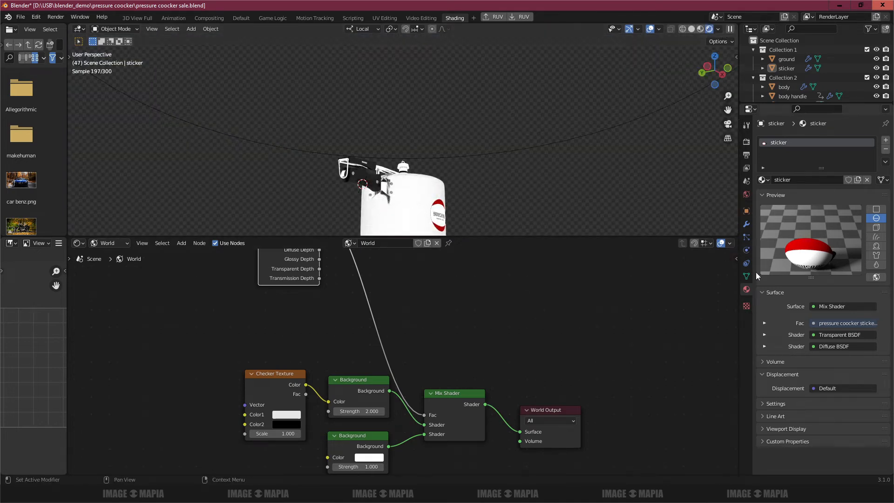
Review the Film and Color Management settings in the scene's render properties
{"action": "left_click", "coordinate": [746, 142]}
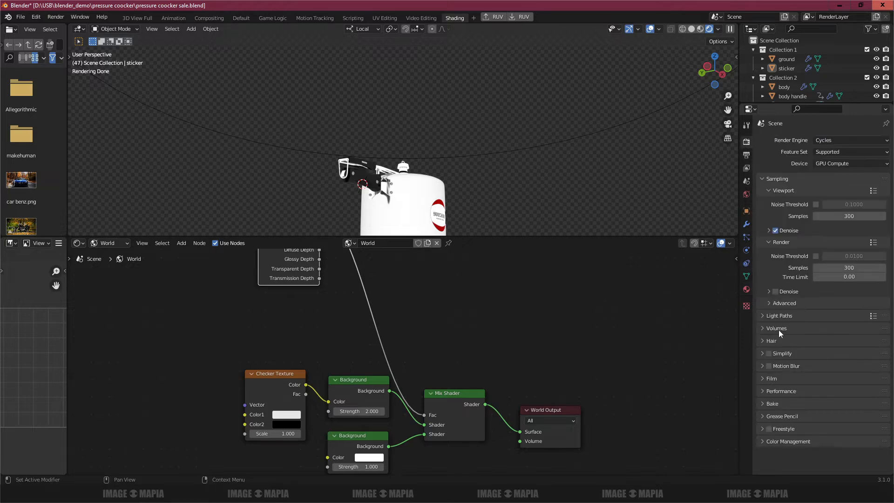
{"action": "left_click", "coordinate": [760, 378]}
{"action": "scroll", "coordinate": [764, 367], "scroll_direction": "down", "scroll_amount": 4}
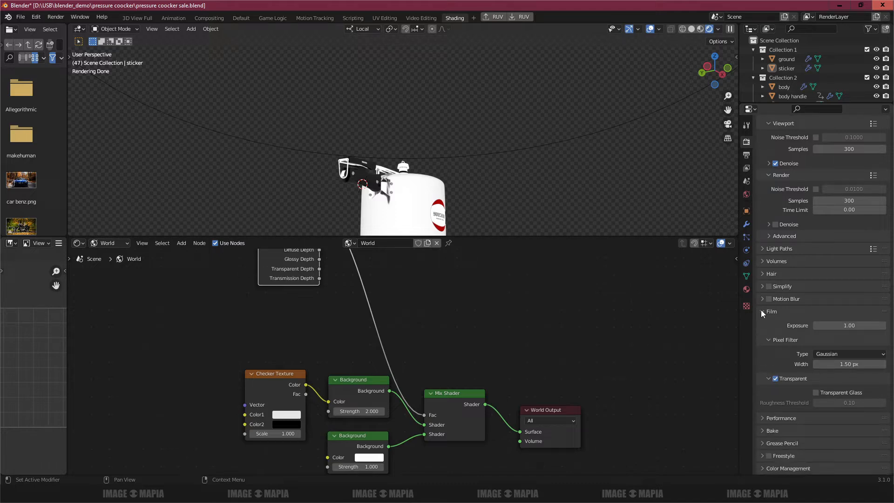
{"action": "left_click", "coordinate": [761, 311]}
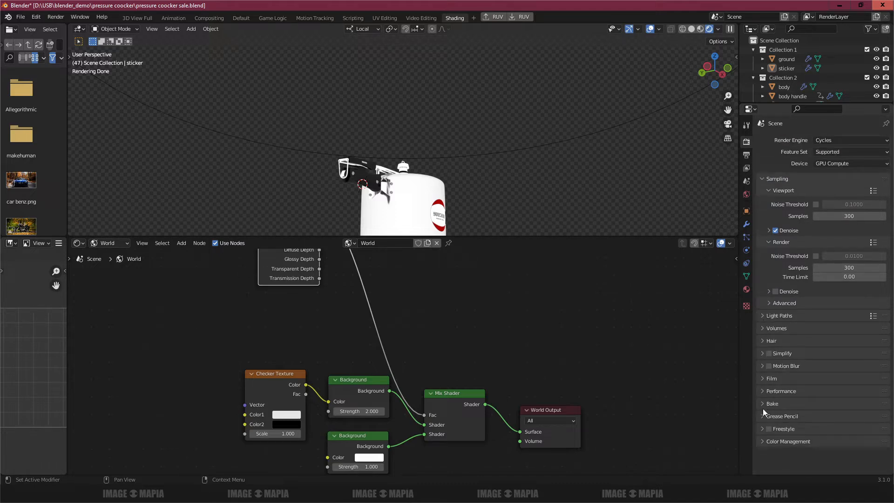
{"action": "left_click", "coordinate": [762, 441]}
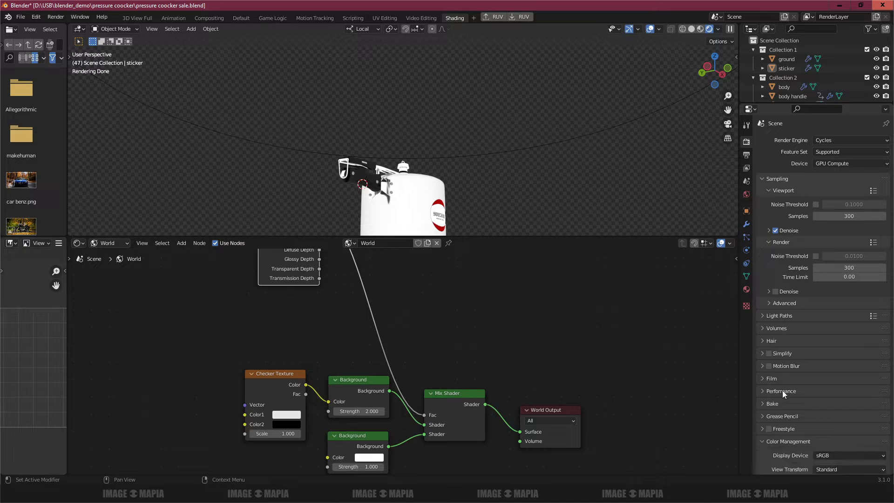
{"action": "scroll", "coordinate": [782, 390], "scroll_direction": "down", "scroll_amount": 4}
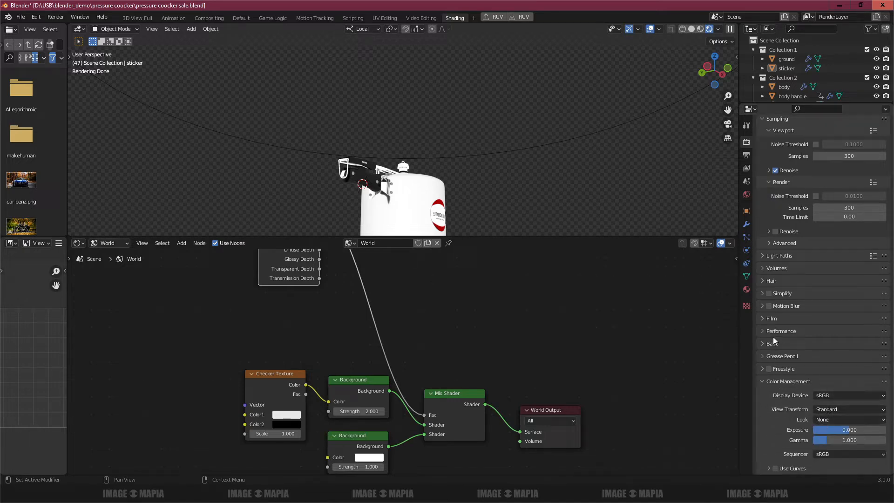
Turn off the transparent film background to reveal the world's checker texture around the cooker
{"action": "left_click", "coordinate": [762, 319]}
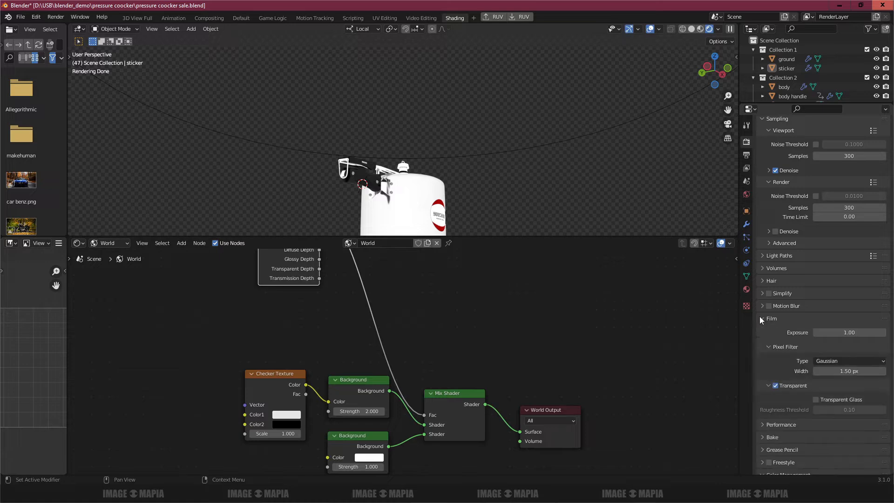
{"action": "left_click", "coordinate": [780, 385]}
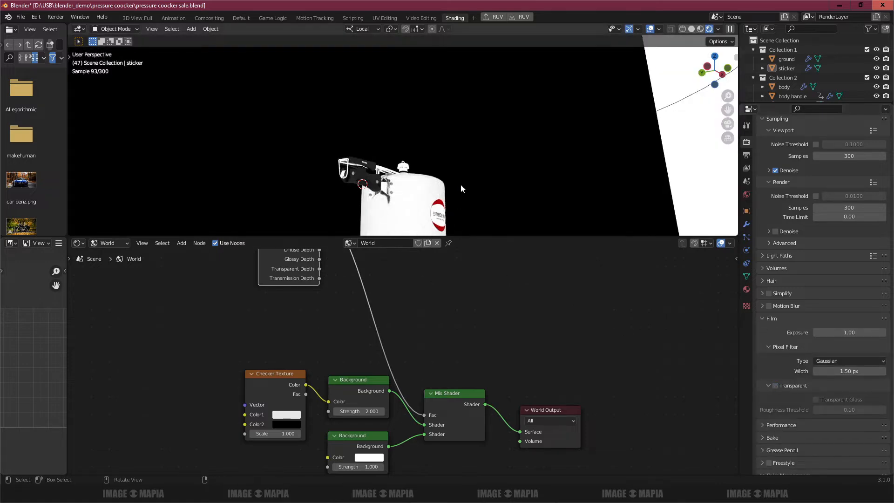
{"action": "scroll", "coordinate": [461, 188], "scroll_direction": "down", "scroll_amount": 5}
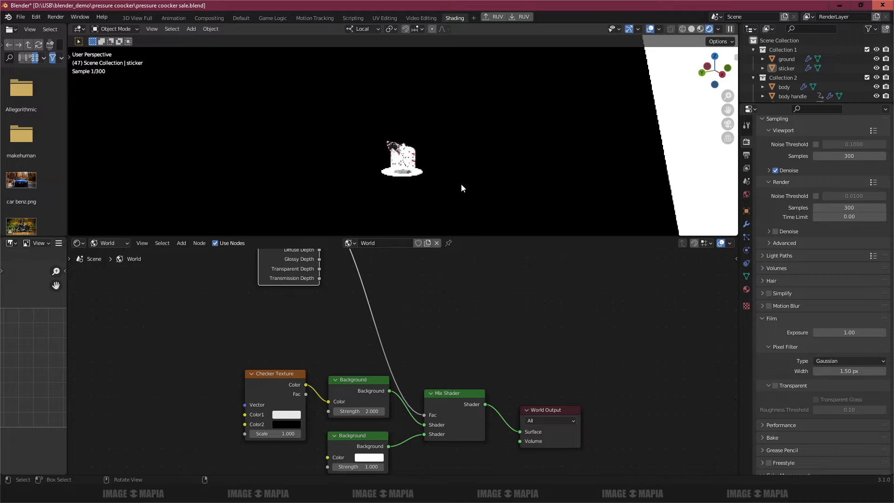
{"action": "mouse_move", "coordinate": [461, 188]}
{"action": "middle_mouse_down"}
{"action": "mouse_move", "coordinate": [464, 201]}
{"action": "mouse_move", "coordinate": [333, 204]}
{"action": "mouse_move", "coordinate": [413, 197]}
{"action": "mouse_move", "coordinate": [464, 205]}
{"action": "middle_mouse_up"}
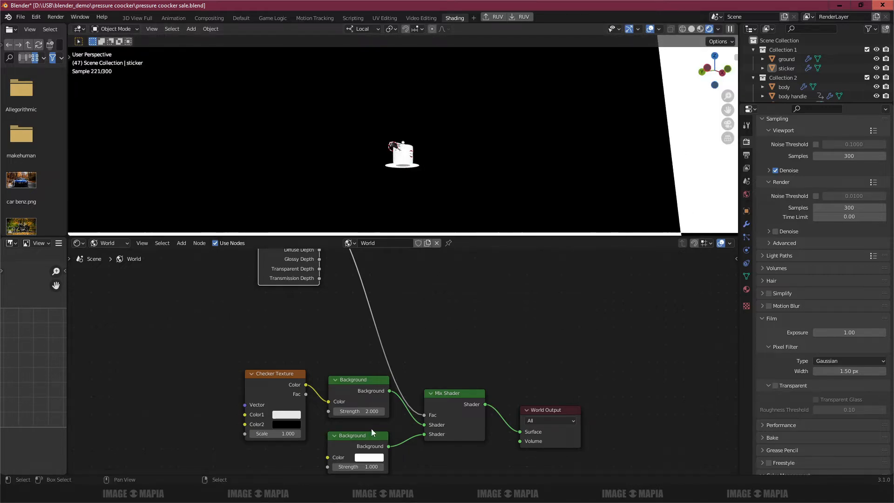
Set the scale of the world's Checker Texture node to 10
{"action": "left_click", "coordinate": [283, 434]}
{"action": "type", "text": "1"}
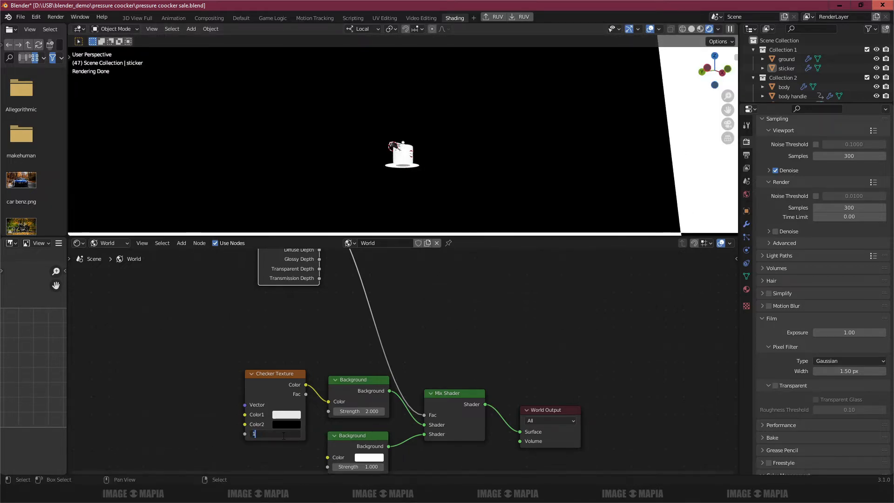
{"action": "type", "text": "0"}
{"action": "key", "text": "Return"}
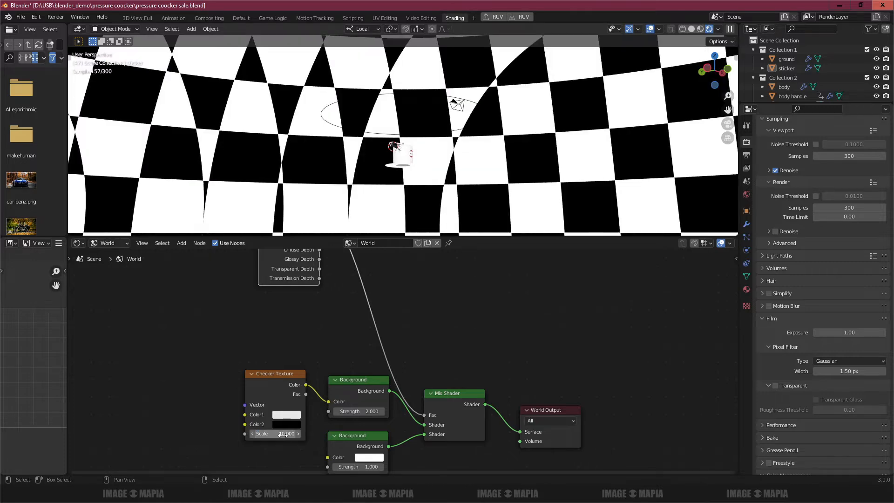
Set the Checker Texture scale back to 1 and turn the transparent film background on again
{"action": "left_click", "coordinate": [283, 433]}
{"action": "type", "text": "1"}
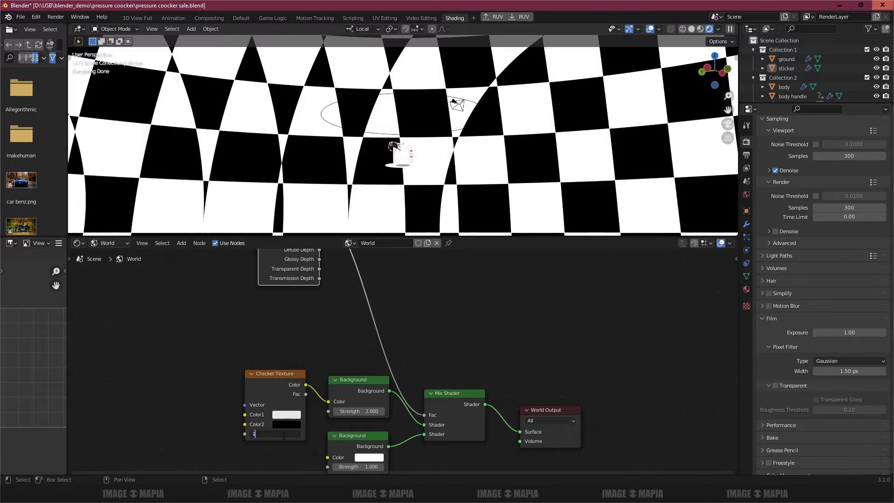
{"action": "key", "text": "Return"}
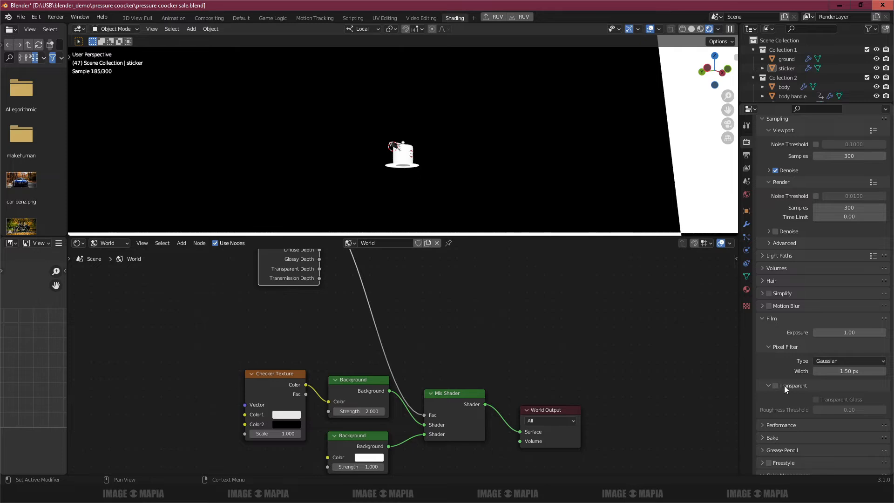
{"action": "left_click", "coordinate": [775, 385]}
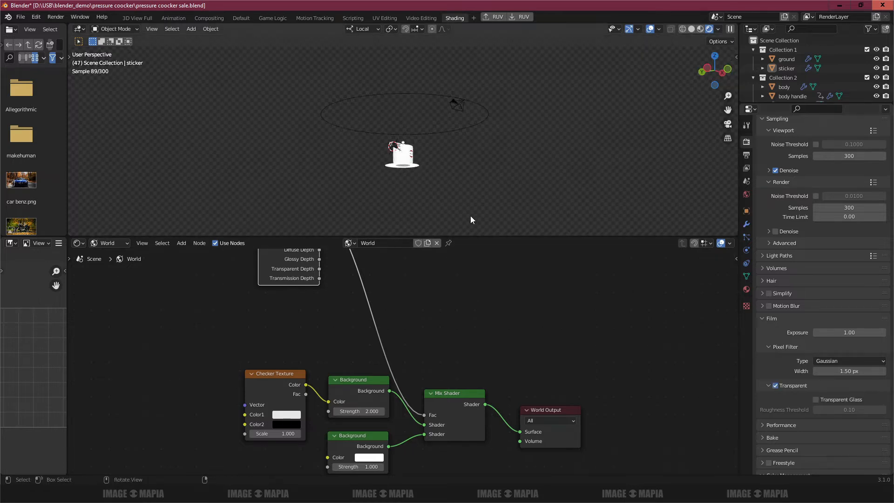
Switch the shader editor back to the Object material nodes and enlarge the 3D viewport above it
{"action": "scroll", "coordinate": [418, 175], "scroll_direction": "up", "scroll_amount": 8}
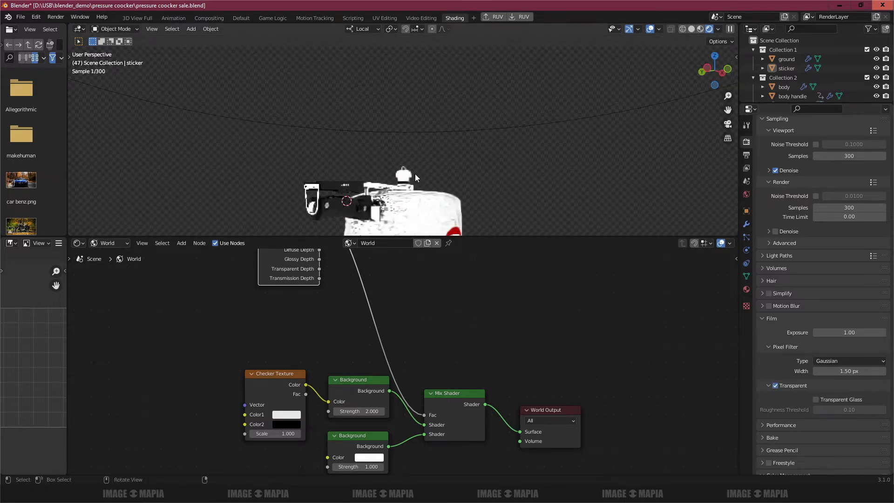
{"action": "middle_click_drag", "start_coordinate": [417, 192], "coordinate": [417, 260]}
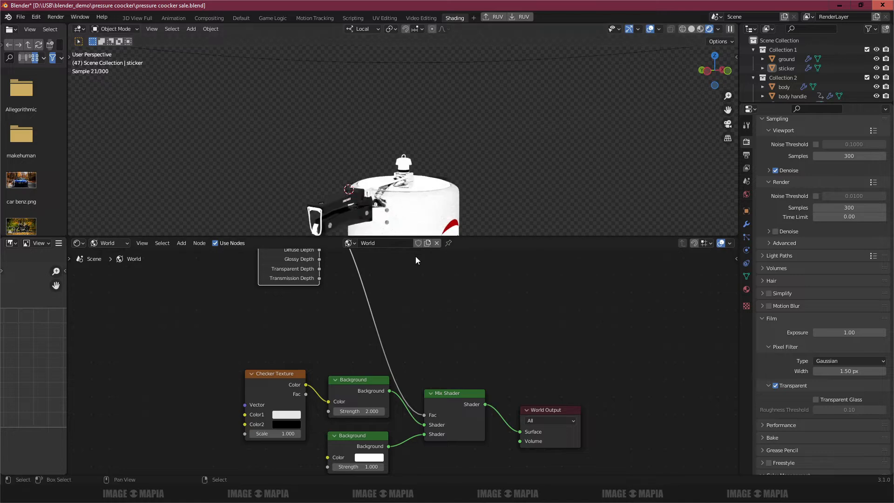
{"action": "middle_click_drag", "start_coordinate": [407, 221], "coordinate": [412, 167], "text": "shift"}
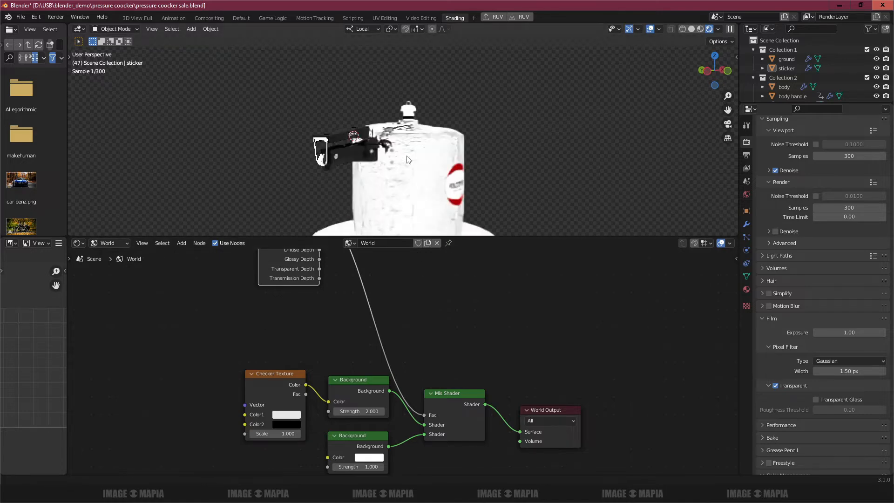
{"action": "left_click", "coordinate": [108, 242]}
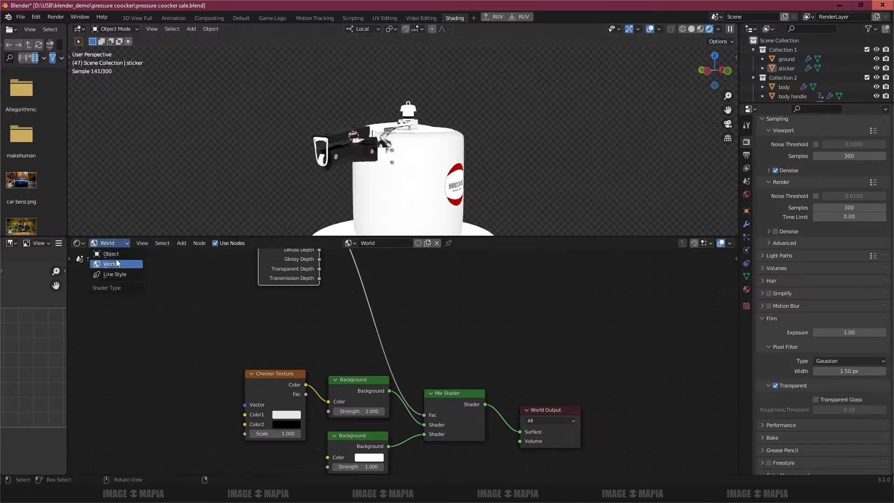
{"action": "left_click", "coordinate": [111, 254]}
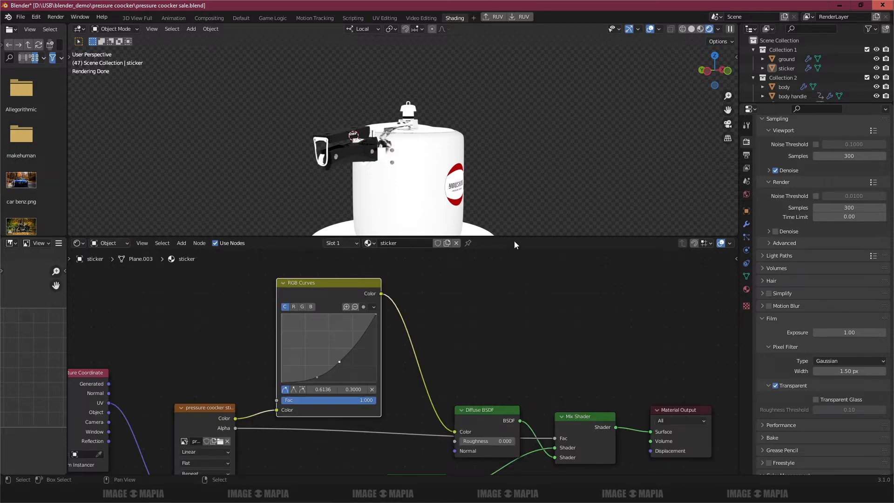
{"action": "left_click_drag", "start_coordinate": [513, 237], "coordinate": [513, 270]}
{"action": "scroll", "coordinate": [446, 225], "scroll_direction": "up", "scroll_amount": 2}
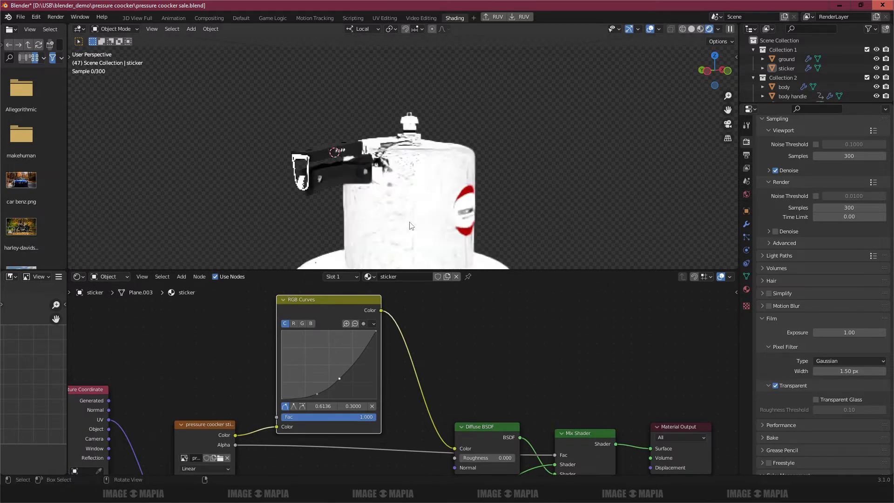
Switch the 3D viewport to solid shading, enlarge it above the node editor and inspect the pressure cooker from several sides
{"action": "left_click", "coordinate": [692, 28]}
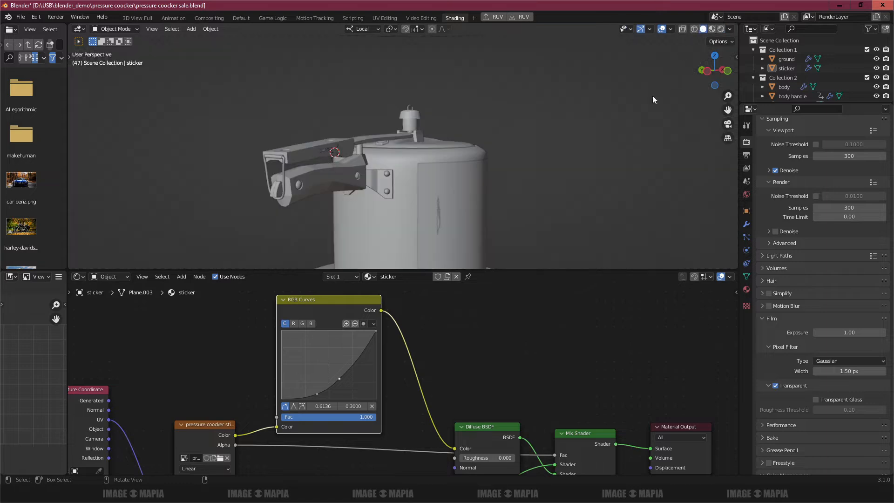
{"action": "middle_click_drag", "start_coordinate": [474, 234], "coordinate": [361, 243]}
{"action": "left_click_drag", "start_coordinate": [520, 270], "coordinate": [516, 335]}
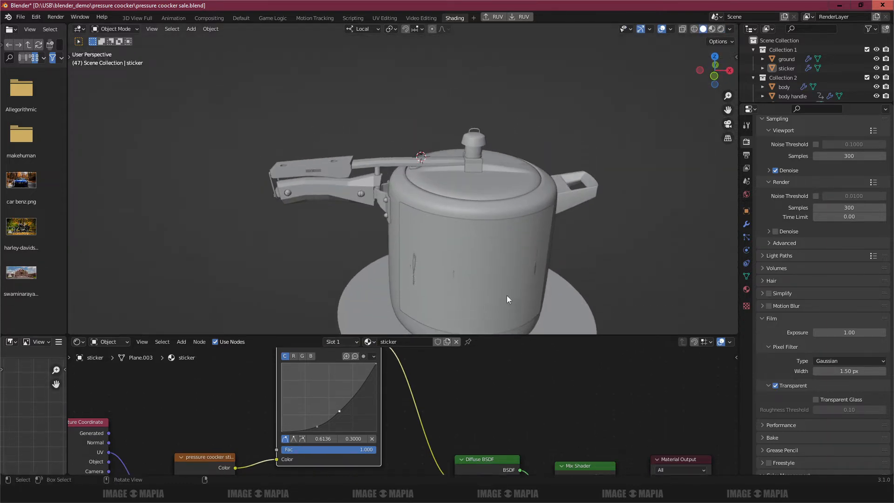
{"action": "scroll", "coordinate": [506, 295], "scroll_direction": "up", "scroll_amount": 3}
{"action": "middle_click_drag", "start_coordinate": [474, 258], "coordinate": [418, 258]}
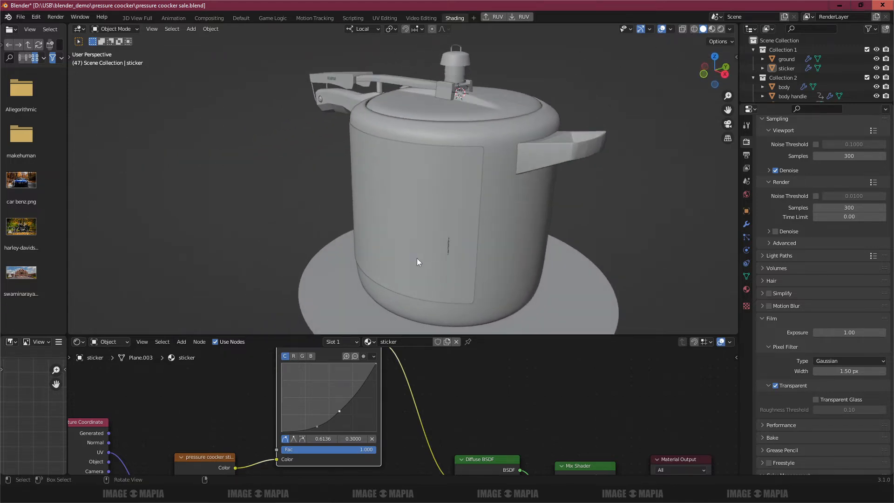
{"action": "scroll", "coordinate": [417, 258], "scroll_direction": "down", "scroll_amount": 2}
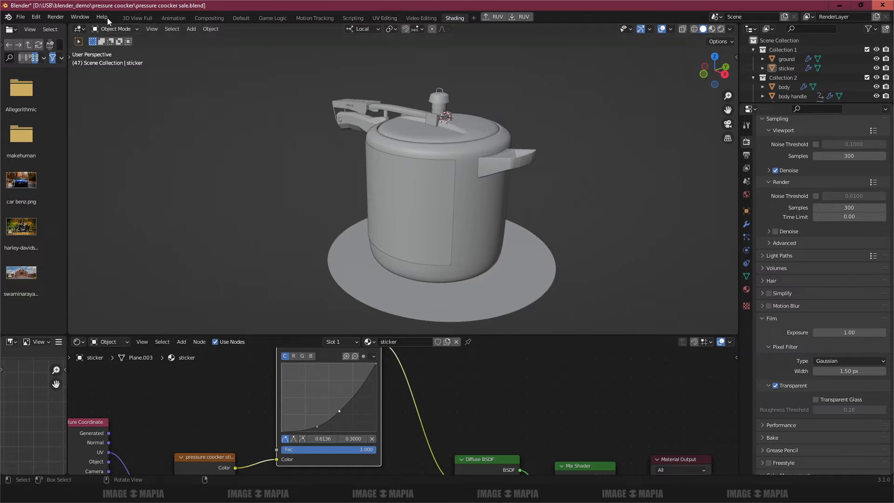
Switch to the Default workspace and adjust the height of the timeline below the 3D viewport
{"action": "left_click", "coordinate": [250, 18]}
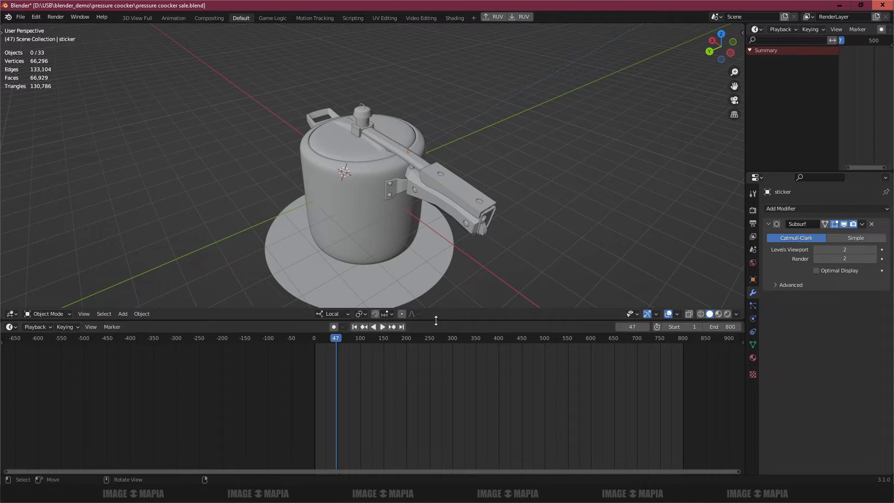
{"action": "left_click_drag", "start_coordinate": [436, 321], "coordinate": [451, 309]}
{"action": "middle_click_drag", "start_coordinate": [418, 247], "coordinate": [417, 213]}
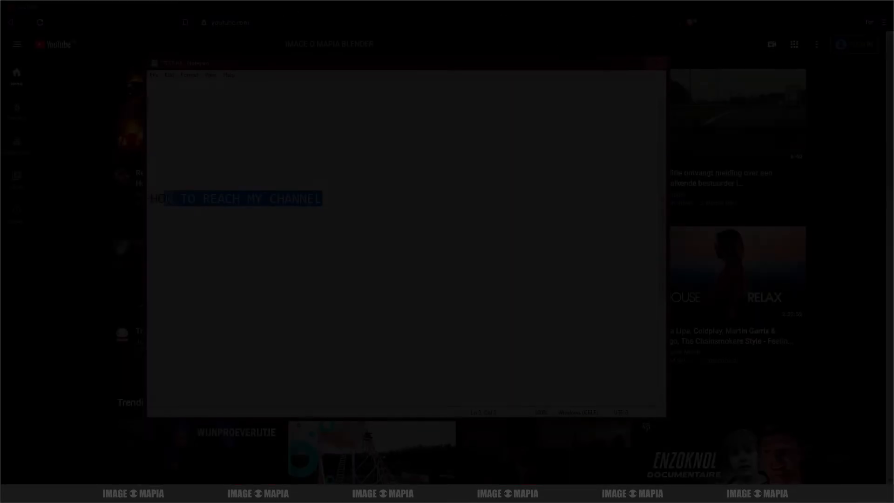
In Notepad, add "image o mapia blender tutorial" after the heading "HOW TO REACH MY CHANNEL"
{"action": "left_click", "coordinate": [332, 197]}
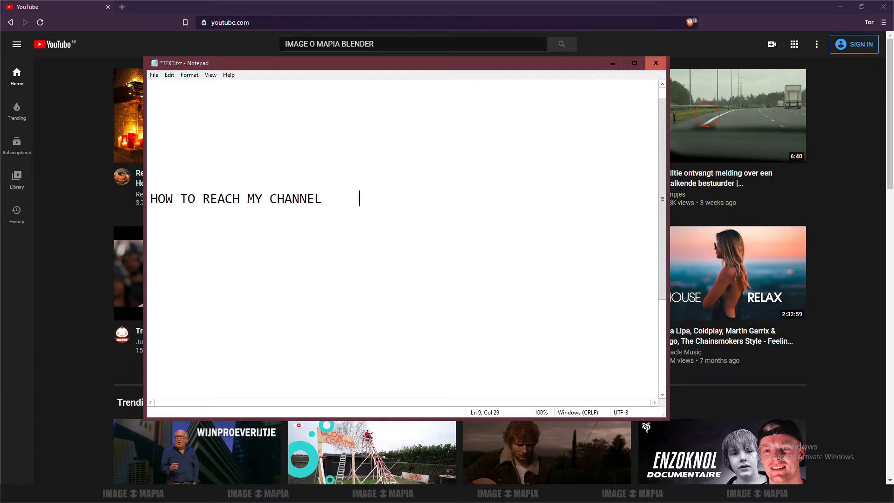
{"action": "type", "text": "image o mapia"}
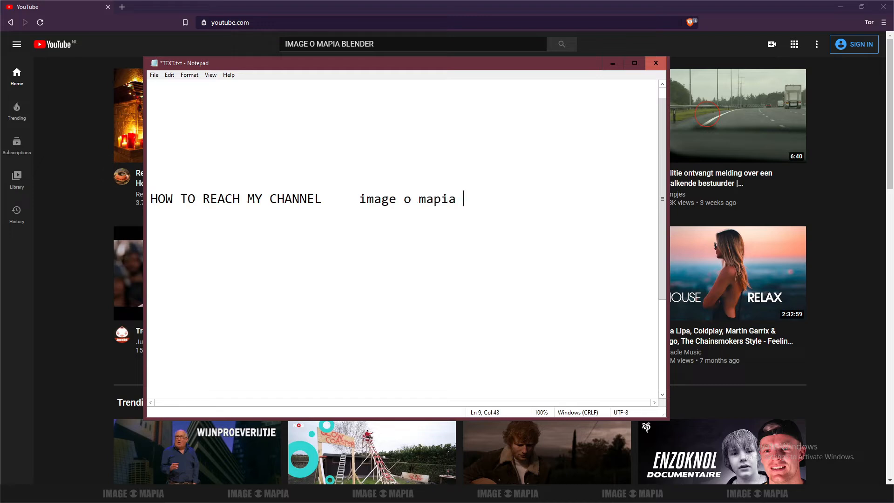
{"action": "type", "text": " blender tutorial"}
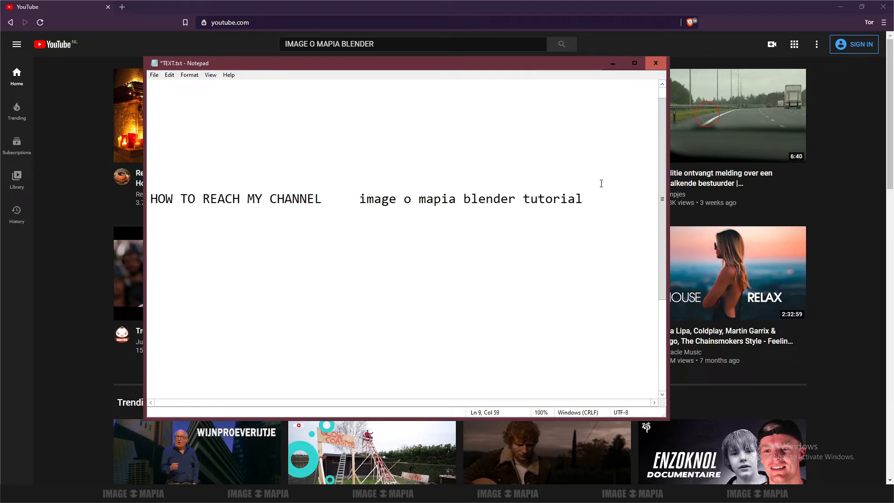
Write "OPNE YOUTUBE.COM> TYPE" below the heading, followed by a copy of the phrase "image o mapia blender tutorial"
{"action": "key", "text": "Return"}
{"action": "key", "text": "Return"}
{"action": "type", "text": "OPNE YOUTUBE"}
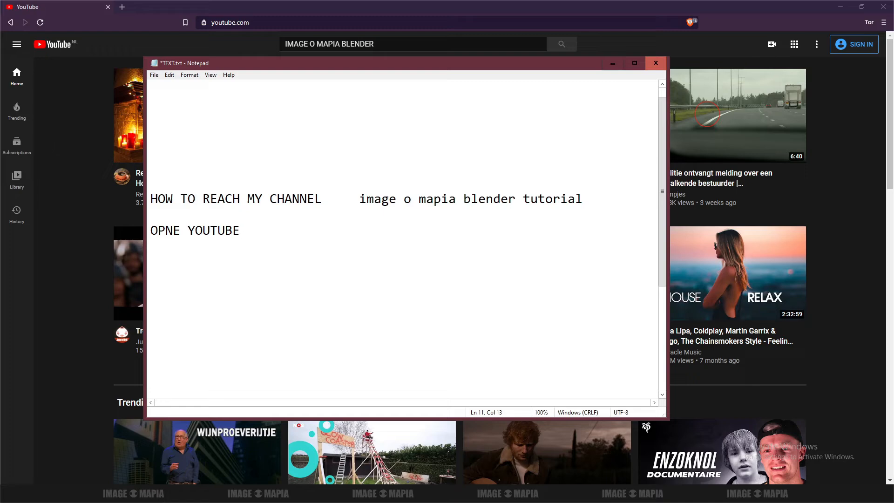
{"action": "type", "text": ".COM>"}
{"action": "type", "text": "TYPE"}
{"action": "left_click_drag", "start_coordinate": [362, 202], "coordinate": [583, 197]}
{"action": "key", "text": "ctrl+c"}
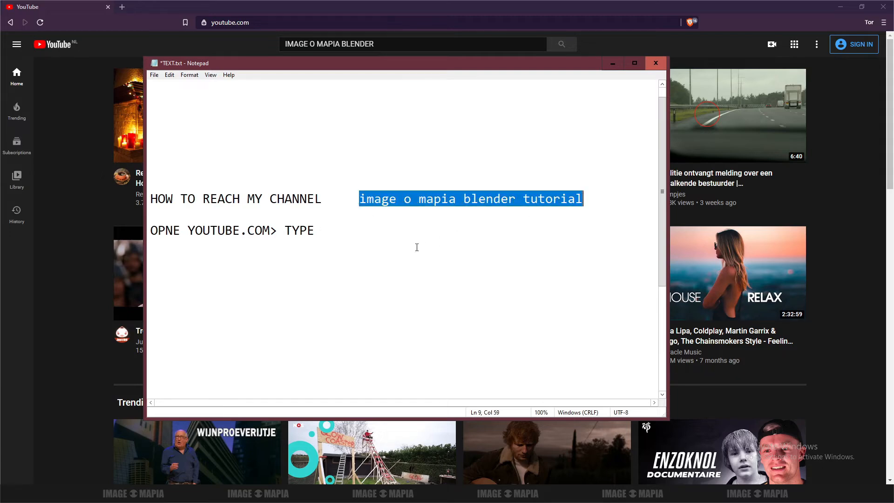
{"action": "left_click", "coordinate": [329, 229]}
{"action": "key", "text": "ctrl+v"}
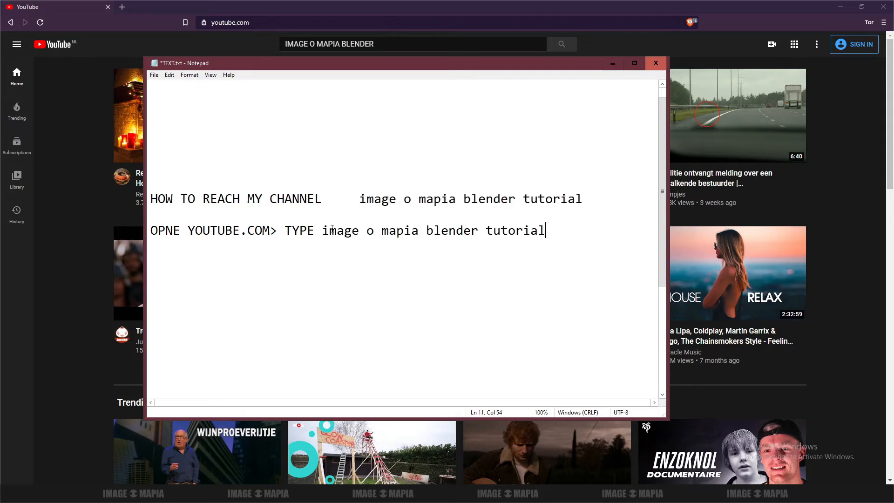
Continue the instruction with "ON SEARCH" and, on the following line, "BAR> HIT ENTER"
{"action": "type", "text": "ON SEARCH"}
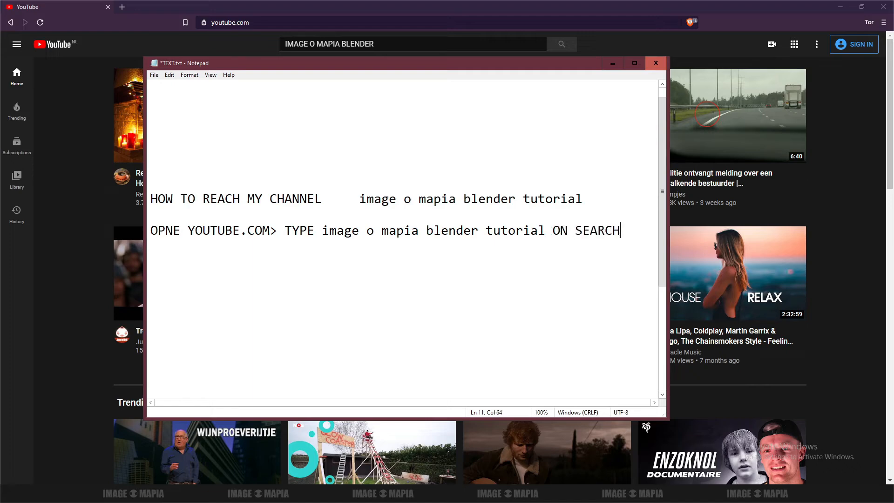
{"action": "key", "text": "Return"}
{"action": "type", "text": "BAR"}
{"action": "left_click_drag", "start_coordinate": [360, 198], "coordinate": [516, 201]}
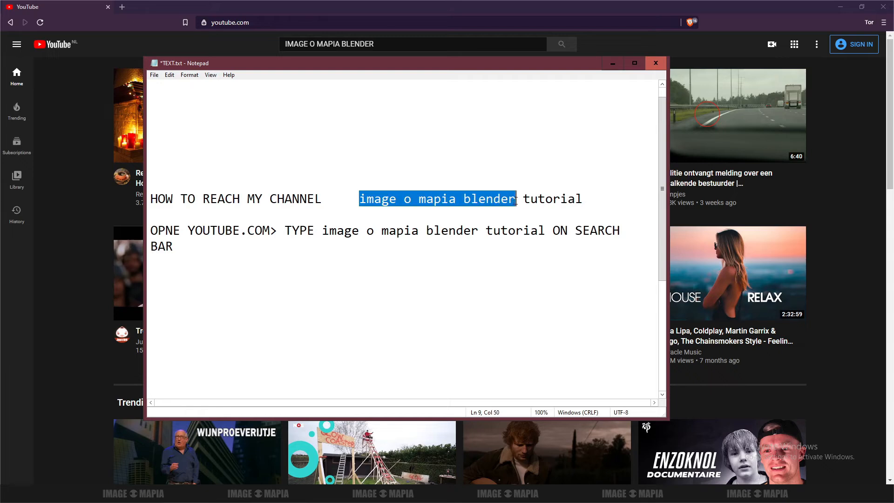
{"action": "left_click", "coordinate": [184, 248]}
{"action": "type", "text": ">"}
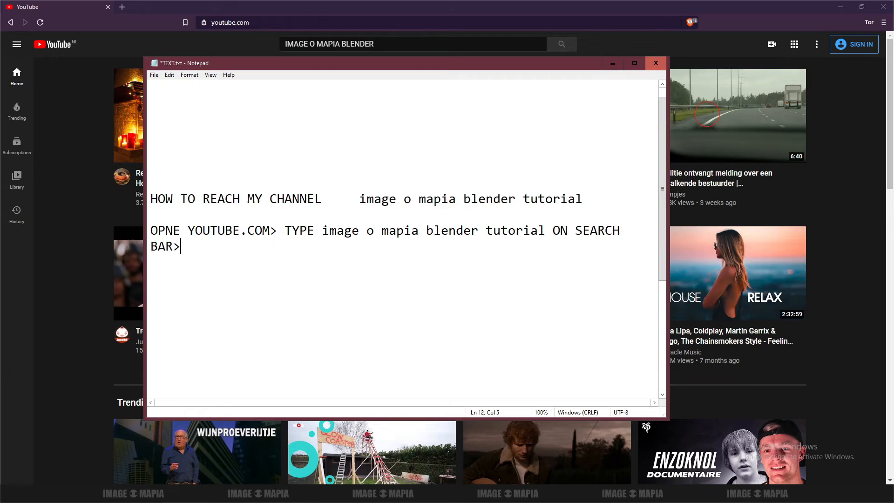
{"action": "type", "text": " HIT ENTER"}
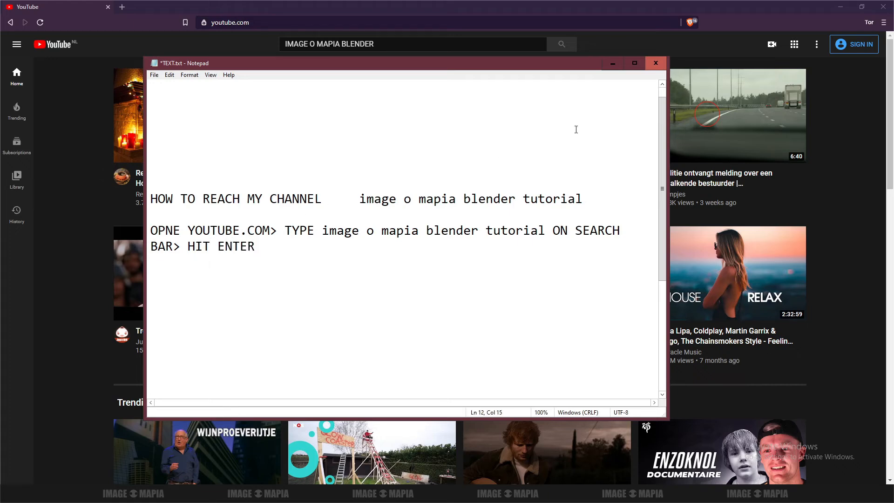
Minimize the Notepad note and search YouTube for "IMAGE O MAPIA BLENDER"
{"action": "left_click", "coordinate": [613, 63]}
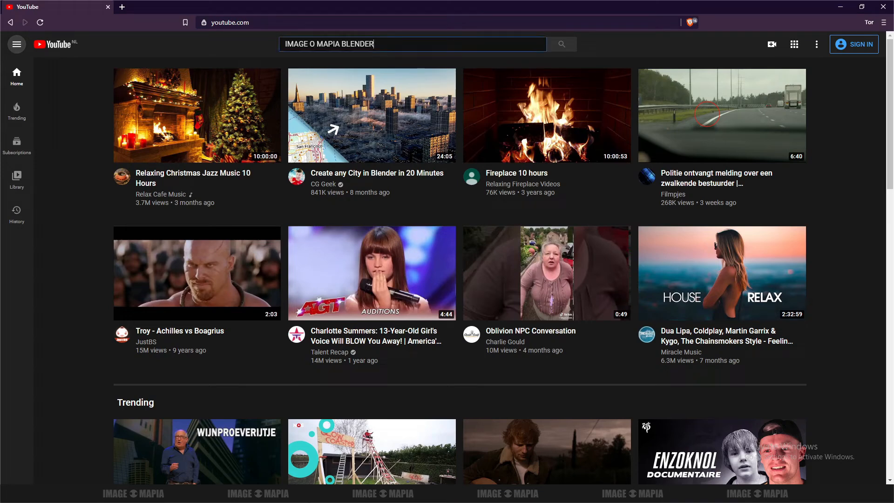
{"action": "left_click", "coordinate": [560, 44]}
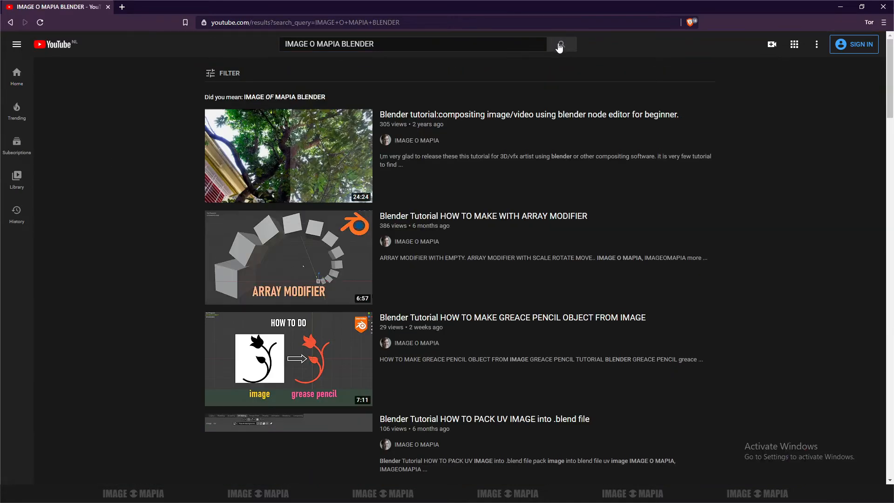
Browse the YouTube search results for tutorials by the IMAGE O MAPIA channel
{"action": "scroll", "coordinate": [473, 224], "scroll_direction": "down", "scroll_amount": 2}
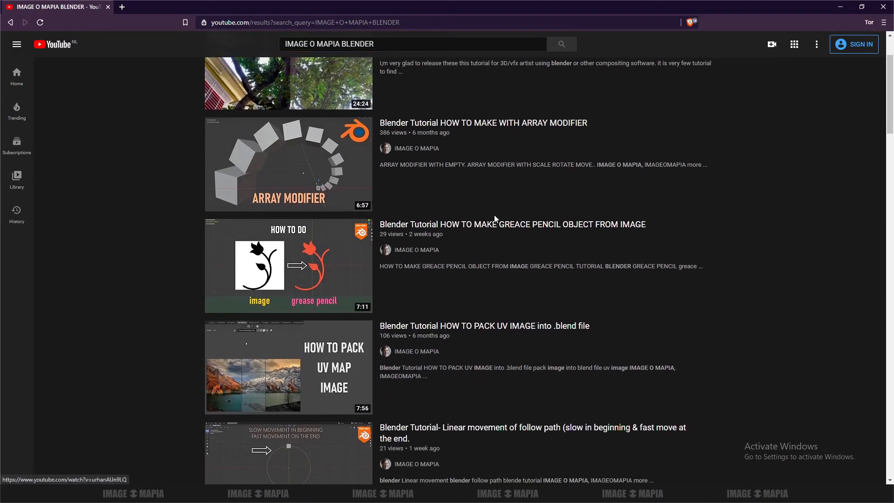
{"action": "scroll", "coordinate": [481, 215], "scroll_direction": "up", "scroll_amount": 2}
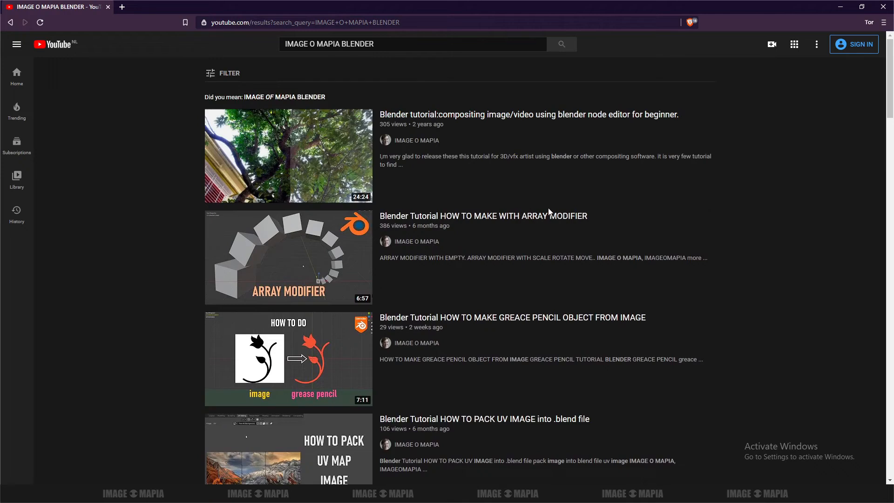
{"action": "scroll", "coordinate": [549, 212], "scroll_direction": "down", "scroll_amount": 1}
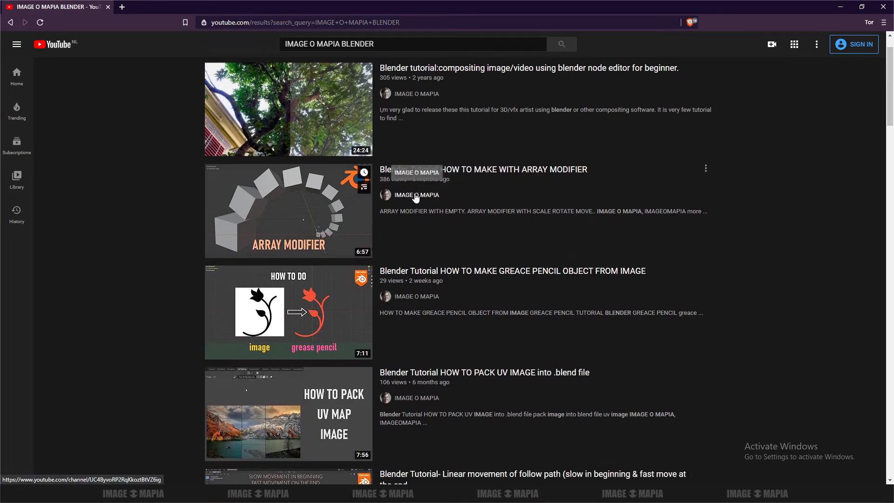
{"action": "scroll", "coordinate": [410, 200], "scroll_direction": "up", "scroll_amount": 1}
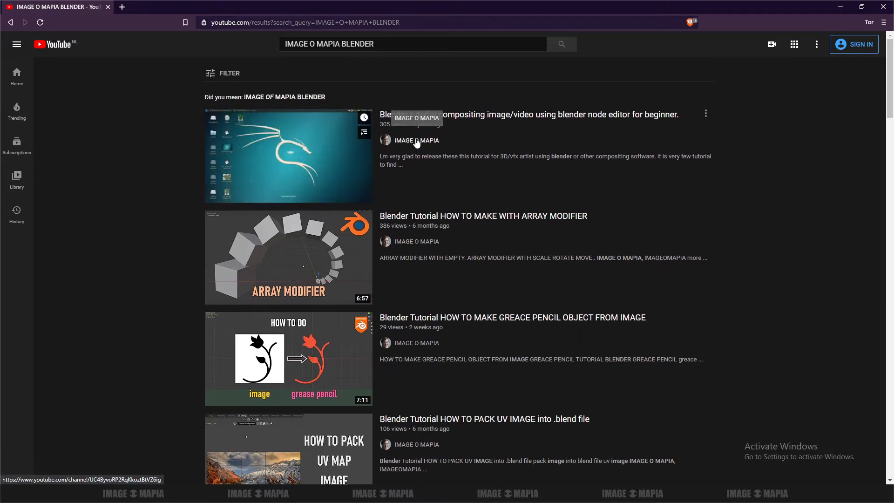
{"action": "scroll", "coordinate": [415, 144], "scroll_direction": "down", "scroll_amount": 3}
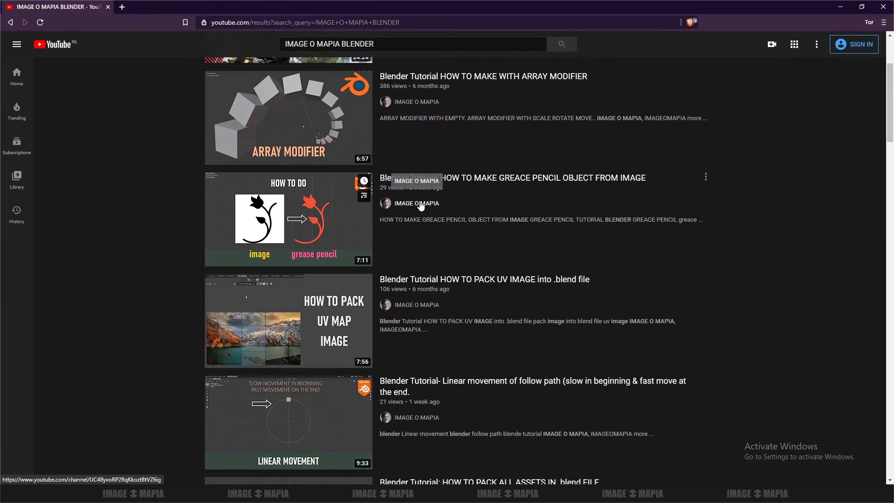
{"action": "scroll", "coordinate": [426, 214], "scroll_direction": "down", "scroll_amount": 2}
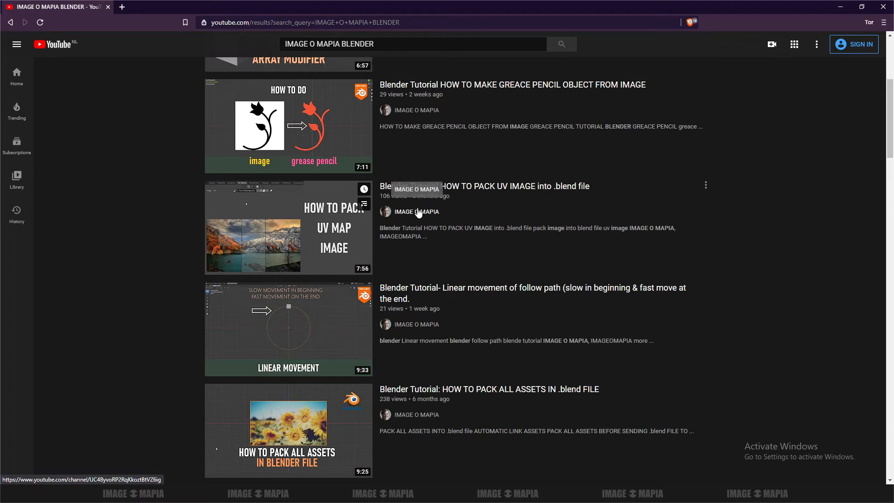
{"action": "scroll", "coordinate": [421, 219], "scroll_direction": "down", "scroll_amount": 2}
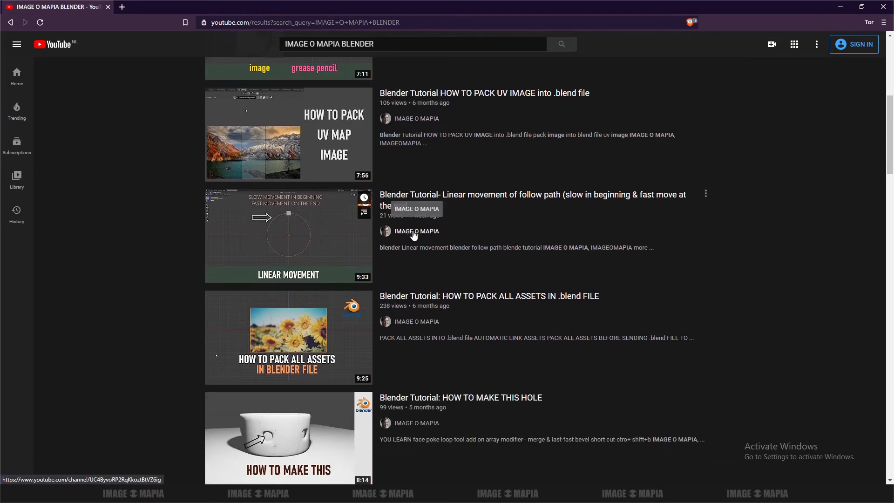
{"action": "scroll", "coordinate": [408, 233], "scroll_direction": "down", "scroll_amount": 3}
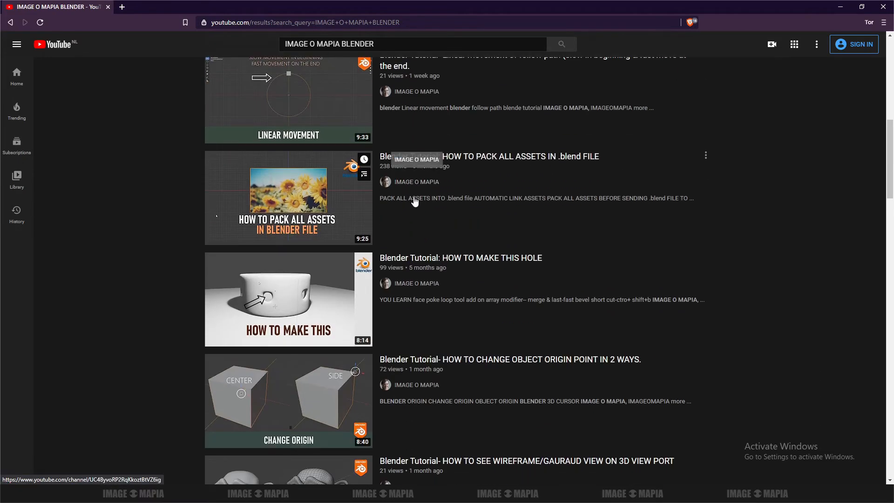
{"action": "scroll", "coordinate": [413, 195], "scroll_direction": "down", "scroll_amount": 2}
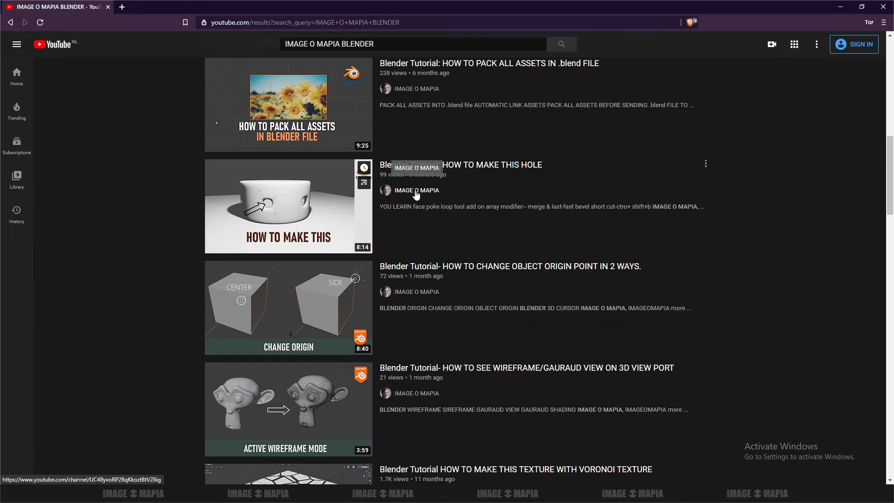
{"action": "scroll", "coordinate": [416, 195], "scroll_direction": "down", "scroll_amount": 7}
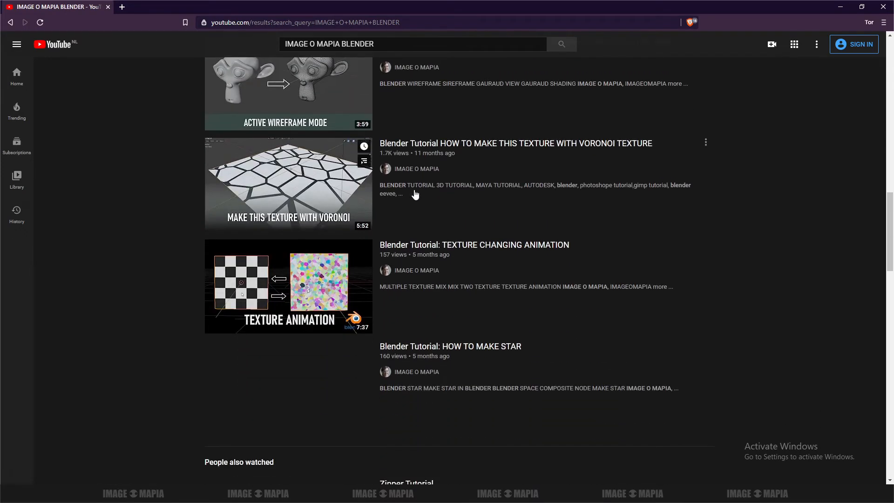
{"action": "scroll", "coordinate": [416, 194], "scroll_direction": "down", "scroll_amount": 4}
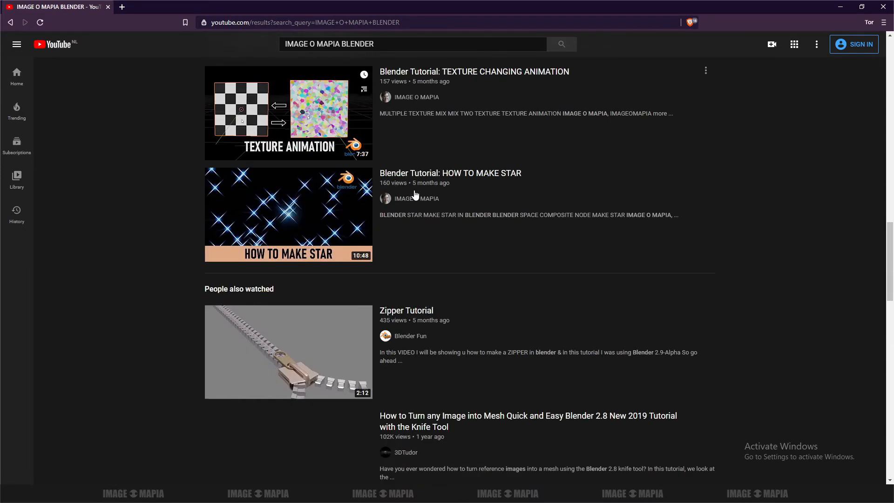
{"action": "scroll", "coordinate": [416, 195], "scroll_direction": "up", "scroll_amount": 12}
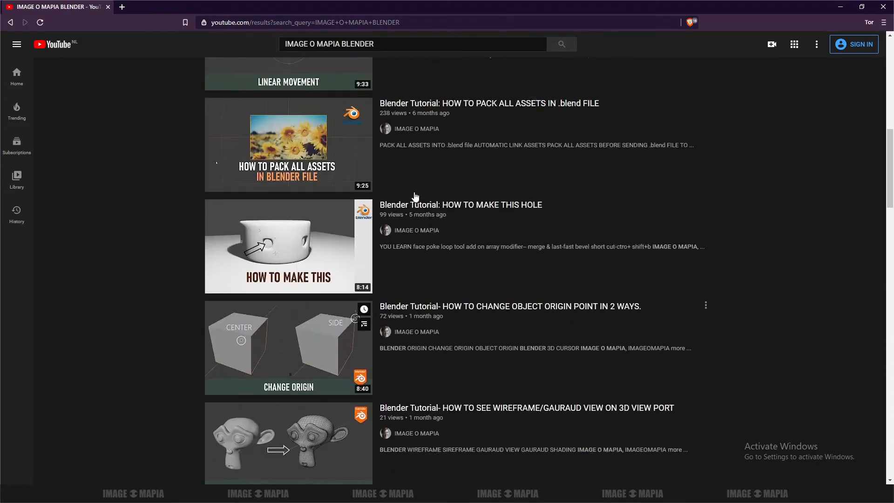
{"action": "scroll", "coordinate": [416, 194], "scroll_direction": "up", "scroll_amount": 11}
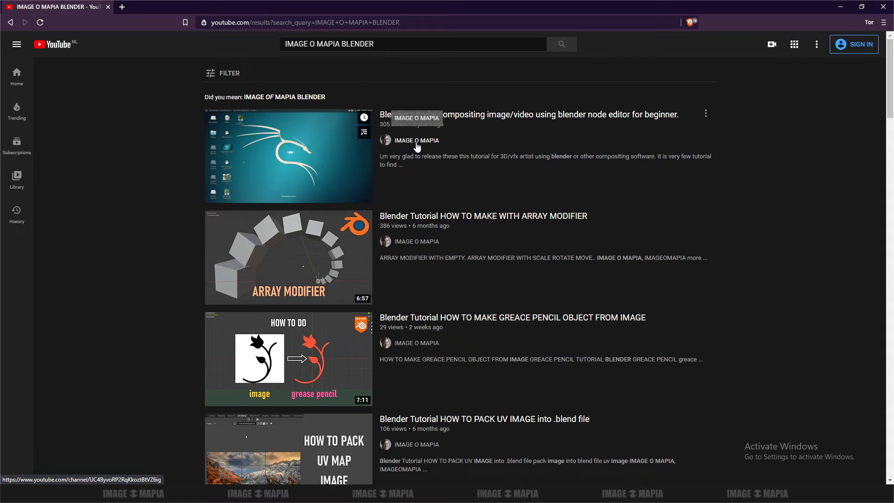
Open the IMAGE O MAPIA channel page from the first search result and look over its home page
{"action": "left_click", "coordinate": [416, 141]}
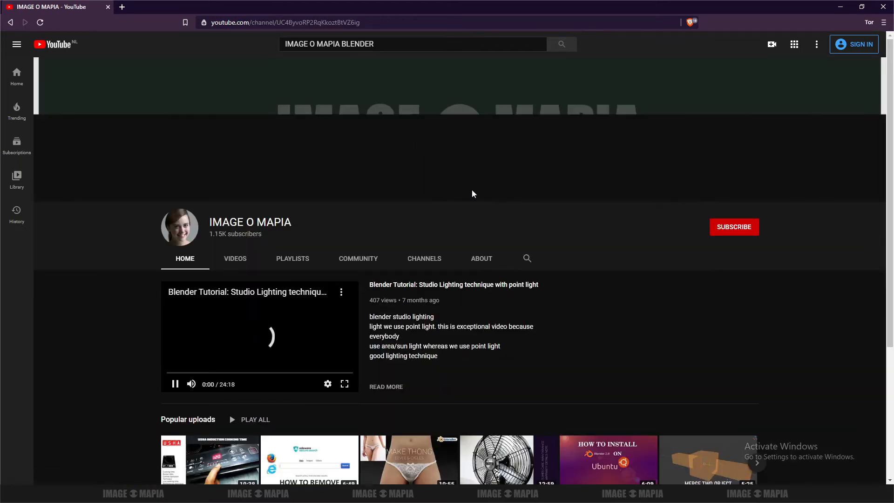
{"action": "scroll", "coordinate": [389, 206], "scroll_direction": "down", "scroll_amount": 2}
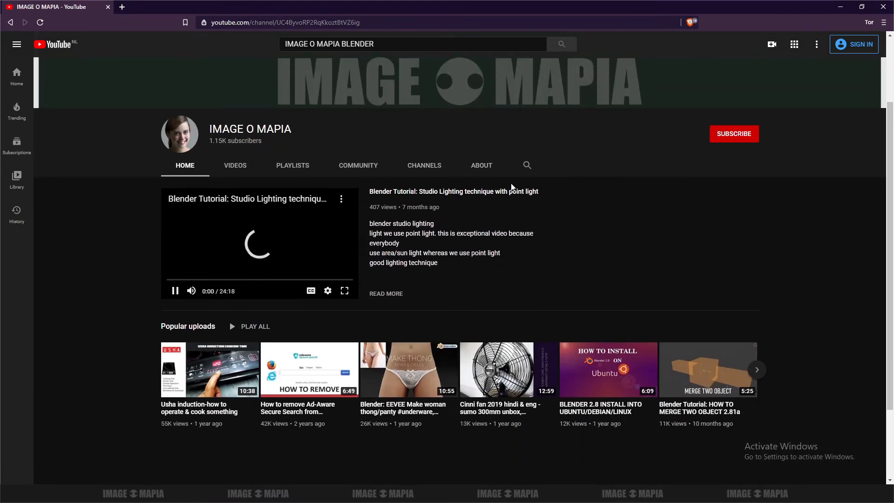
Switch to the Notepad note and continue the directions with "> GO TO BLENDER TUTORIAL SECTION>" after "HIT ENTER"
{"action": "left_click", "coordinate": [645, 494]}
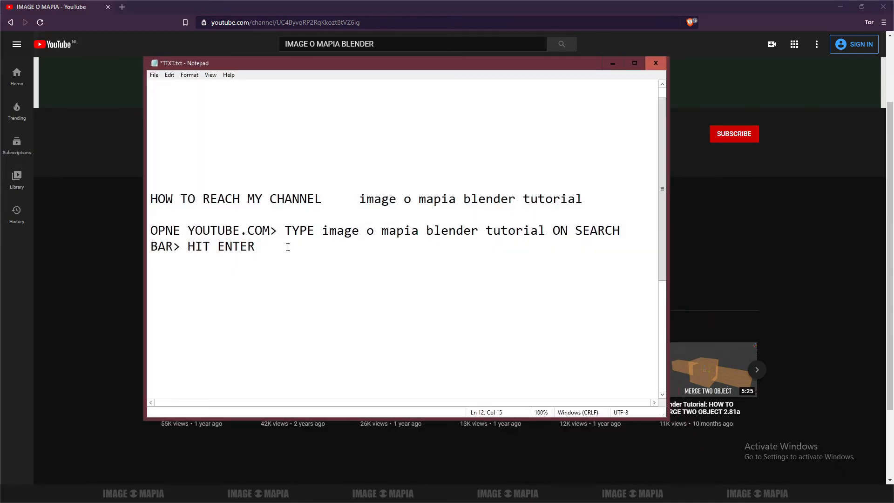
{"action": "type", "text": "> GO TO BLENDER T;UTO"}
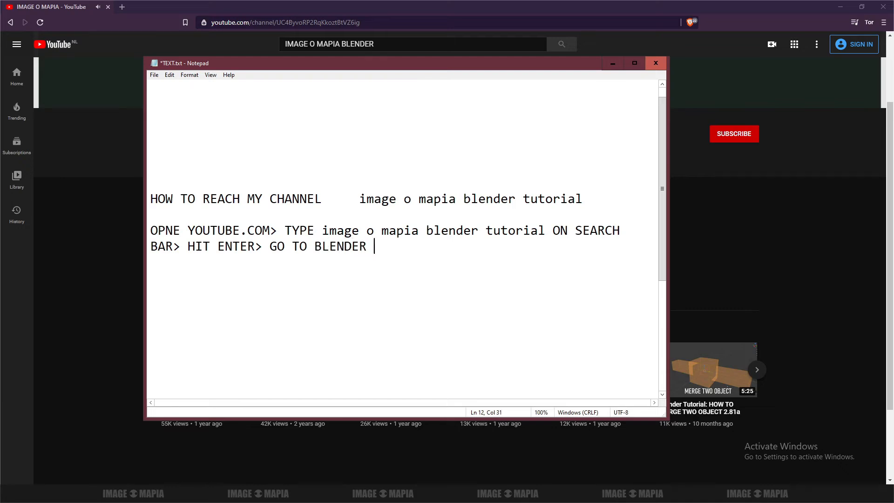
{"action": "key", "text": "BackSpace"}
{"action": "key", "text": "BackSpace"}
{"action": "key", "text": "BackSpace"}
{"action": "type", "text": "UTORIAL SE"}
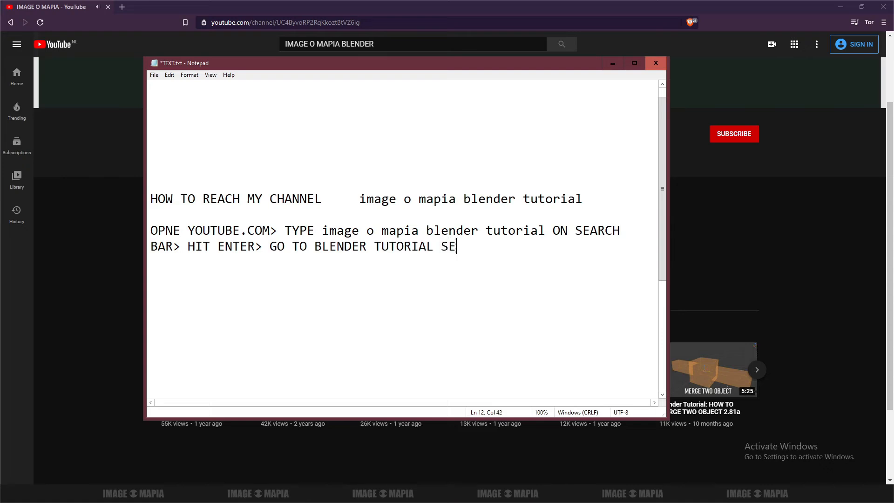
{"action": "type", "text": "CTION>"}
Minimize the note and look over the uploads on the IMAGE O MAPIA channel's Videos page
{"action": "left_click", "coordinate": [613, 66]}
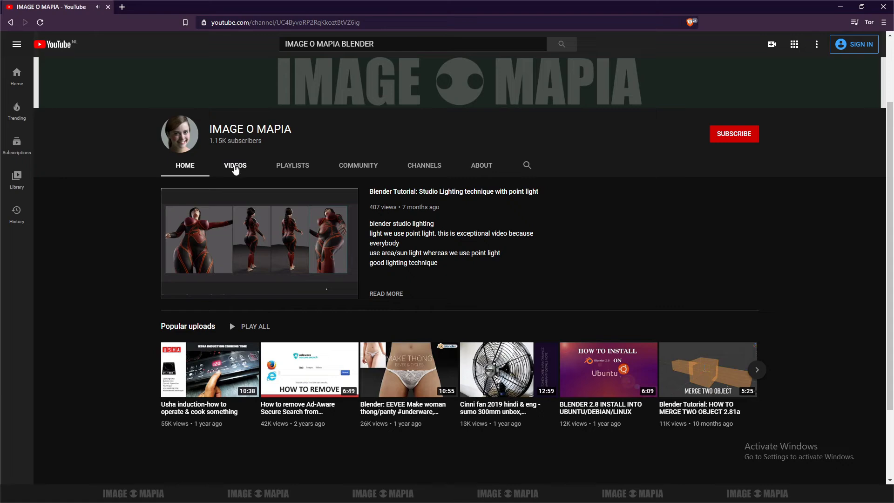
{"action": "left_click", "coordinate": [235, 168]}
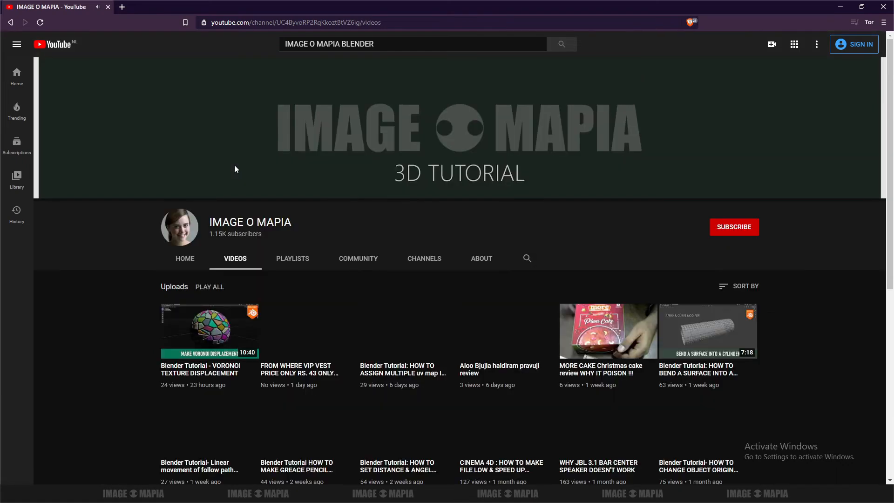
{"action": "scroll", "coordinate": [285, 247], "scroll_direction": "down", "scroll_amount": 2}
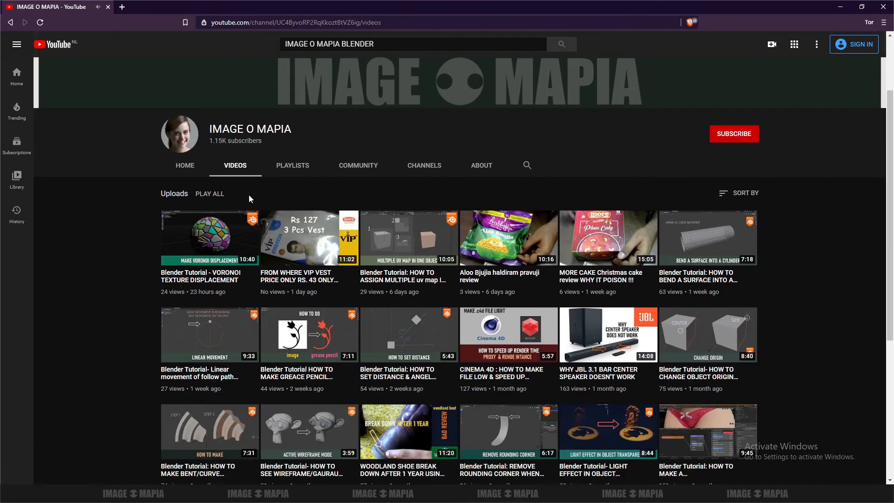
Return to the Notepad note, append "GO TO PLAYLIST>" to the directions and start a new line
{"action": "key", "text": "alt+Tab"}
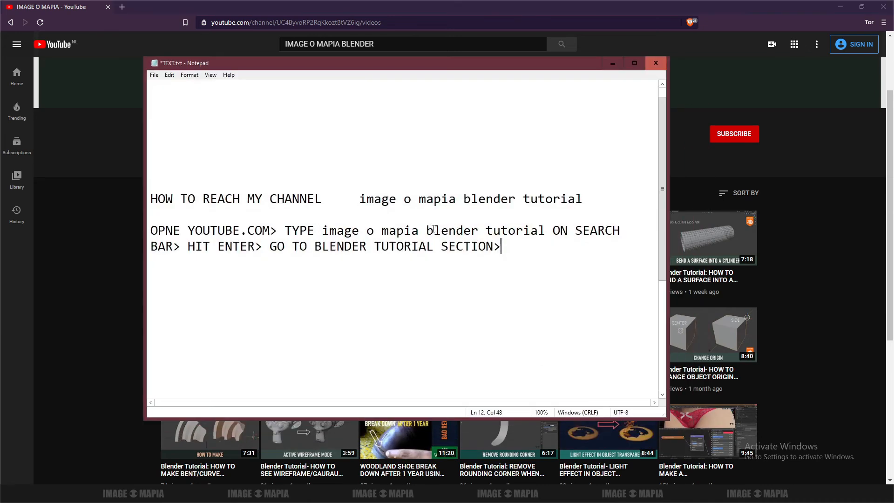
{"action": "type", "text": "GO TO PLAYLIST"}
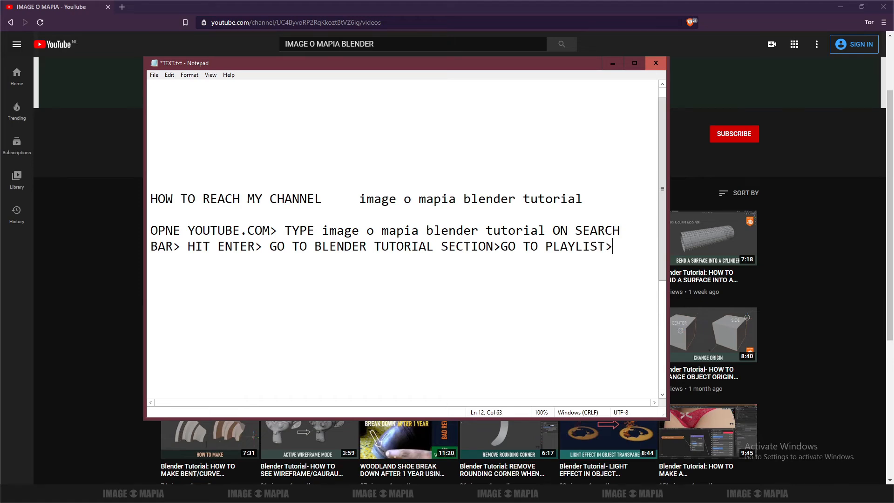
{"action": "type", "text": ">"}
{"action": "key", "text": "Return"}
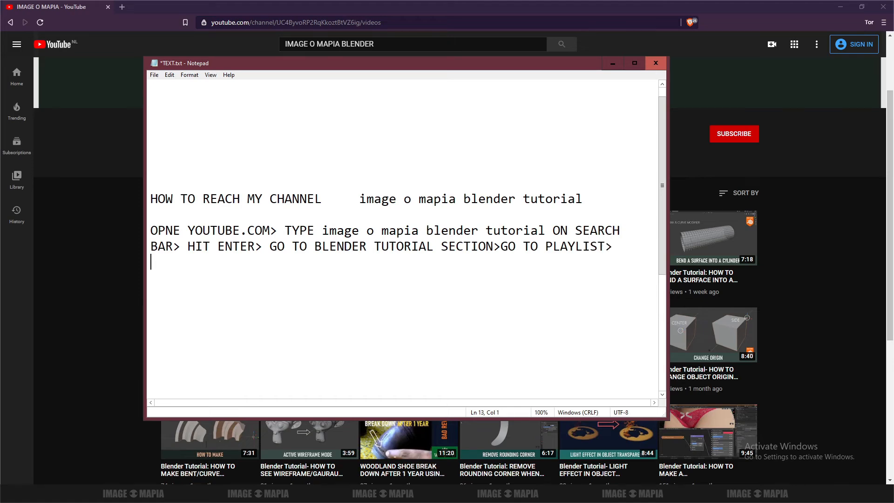
Minimize the note and look through the created playlists on the channel's Playlists page
{"action": "left_click", "coordinate": [614, 63]}
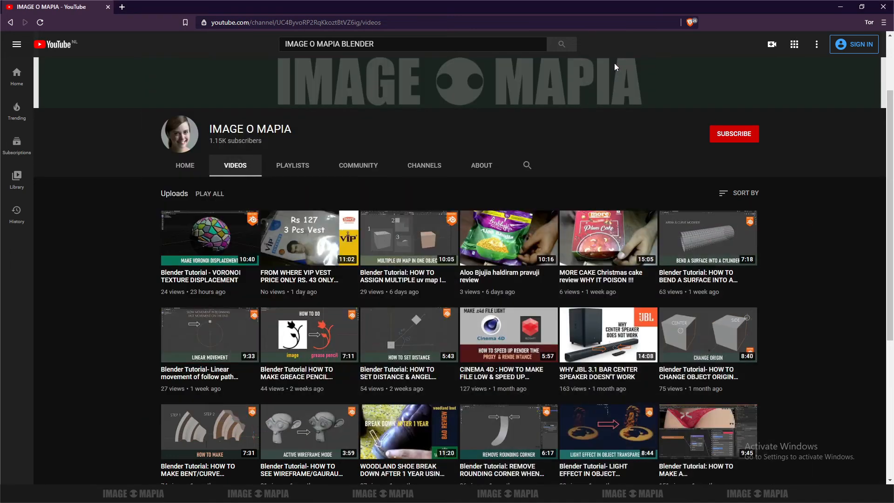
{"action": "left_click", "coordinate": [293, 166]}
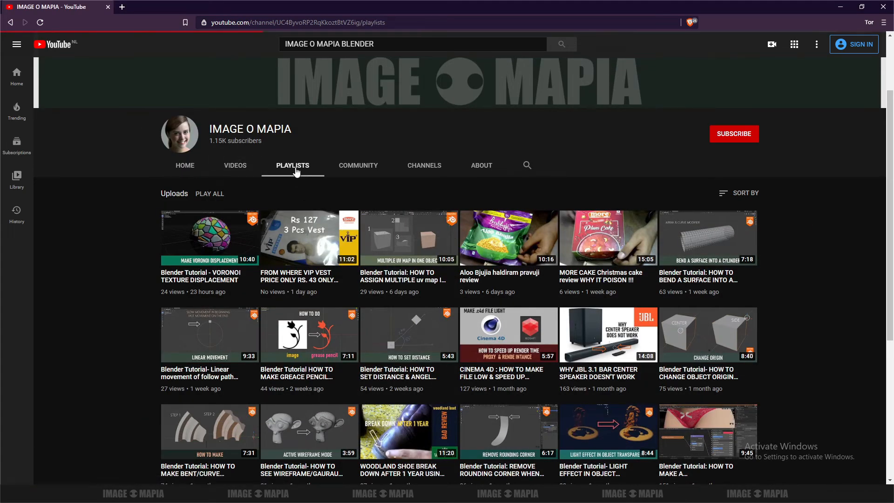
{"action": "scroll", "coordinate": [331, 182], "scroll_direction": "down", "scroll_amount": 3}
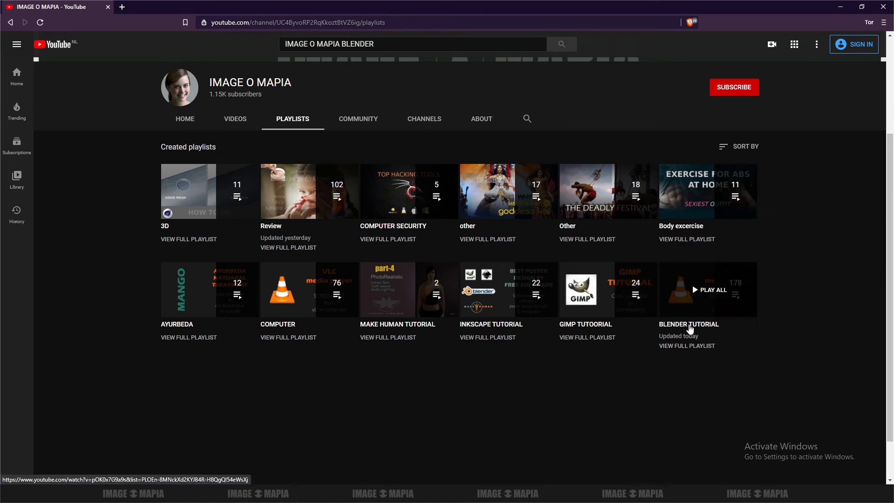
{"action": "scroll", "coordinate": [691, 325], "scroll_direction": "down", "scroll_amount": 1}
Add "CLICK ON BLENDER TUTORIAL/3D" on the new line of the Notepad note, then shift the note window slightly and minimize it
{"action": "left_click", "coordinate": [722, 492]}
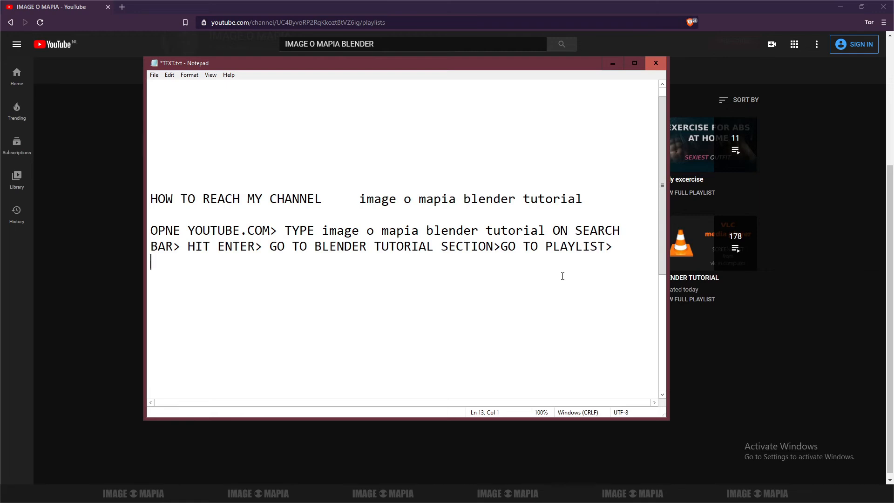
{"action": "type", "text": "CLICK ON BLENDER TUTO"}
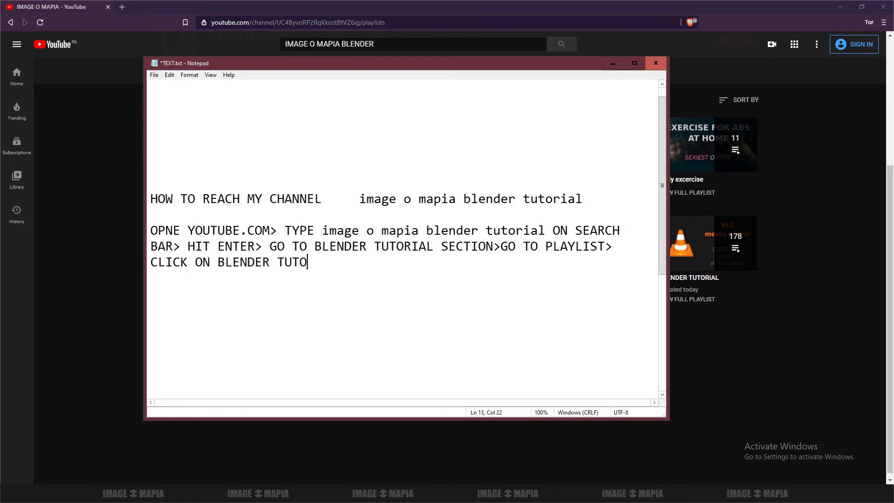
{"action": "type", "text": "RIAL/3D"}
{"action": "left_click_drag", "start_coordinate": [494, 72], "coordinate": [477, 115]}
{"action": "left_click", "coordinate": [594, 108]}
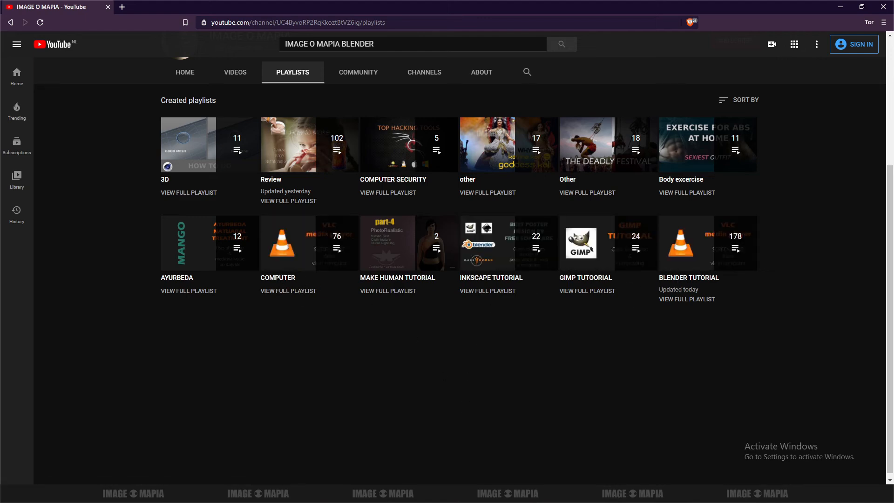
Recheck the written directions in Notepad, then open the channel's BLENDER TUTORIAL playlist and pause its first video
{"action": "left_click", "coordinate": [651, 494]}
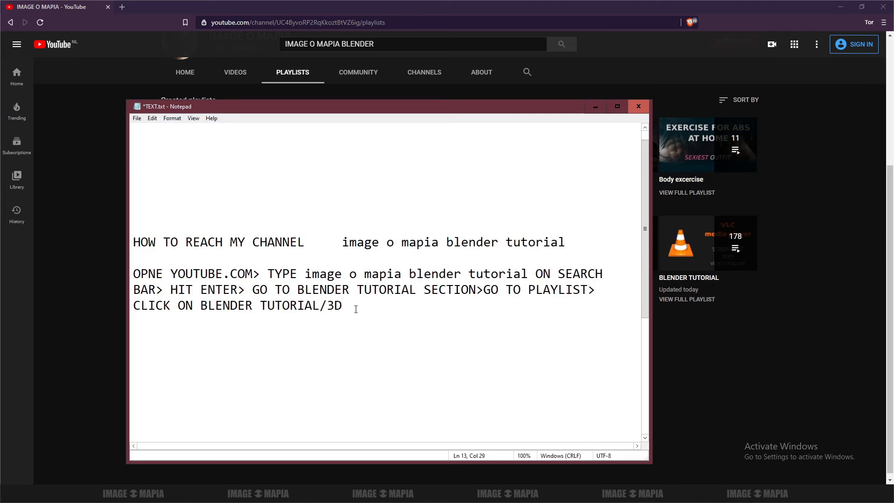
{"action": "left_click", "coordinate": [595, 107]}
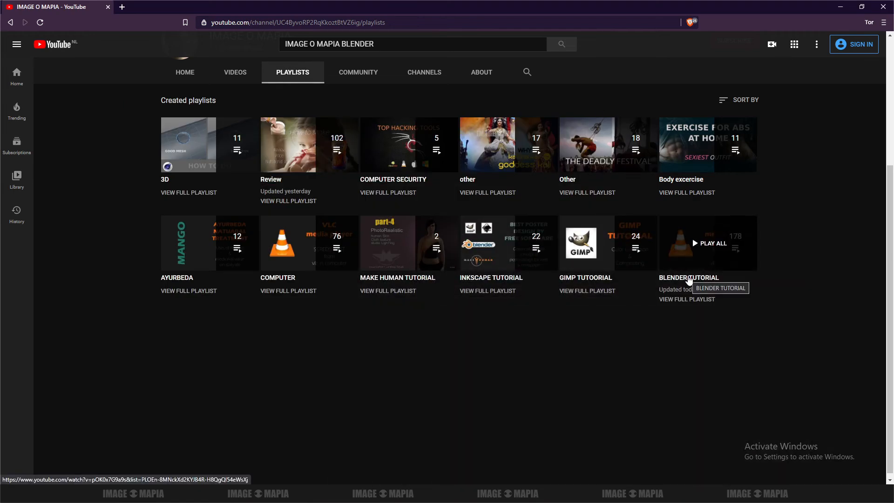
{"action": "left_click", "coordinate": [689, 278]}
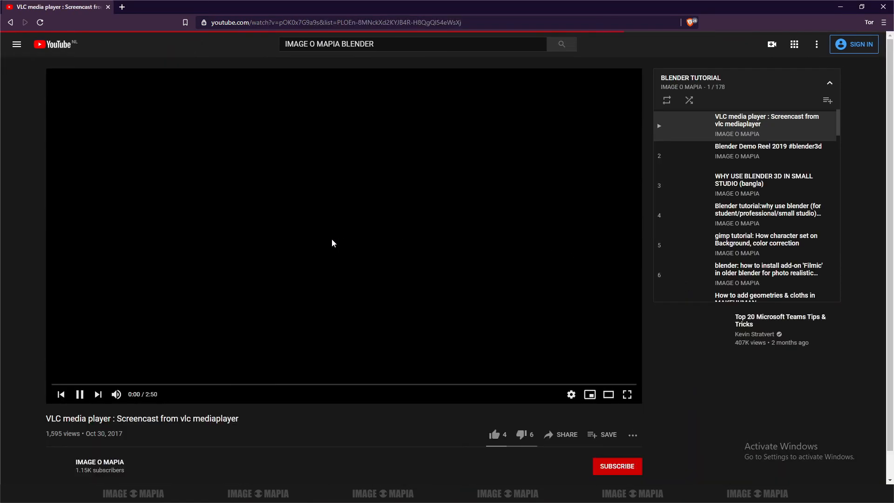
{"action": "scroll", "coordinate": [332, 243], "scroll_direction": "down", "scroll_amount": 2}
{"action": "left_click", "coordinate": [80, 301]}
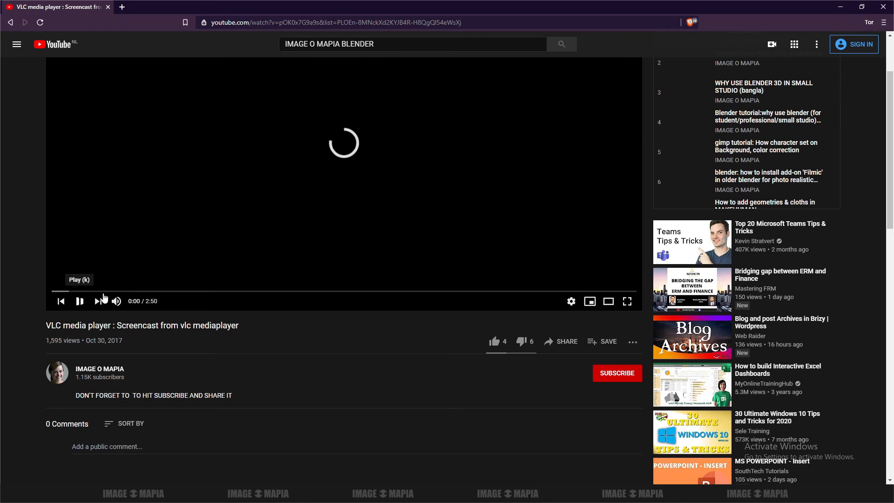
Dismiss the signed-out notice and look through the videos in the BLENDER TUTORIAL playlist, down to around entry 120
{"action": "scroll", "coordinate": [763, 182], "scroll_direction": "down", "scroll_amount": 2}
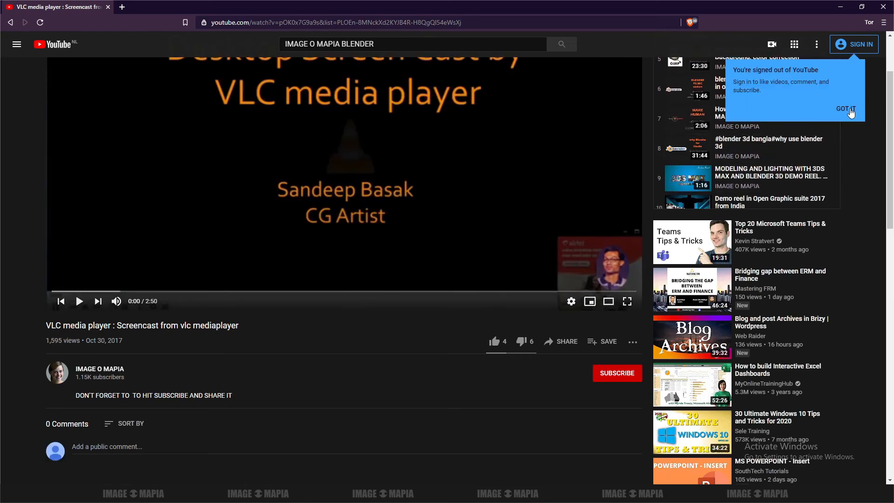
{"action": "left_click", "coordinate": [850, 110]}
{"action": "scroll", "coordinate": [743, 132], "scroll_direction": "up", "scroll_amount": 2}
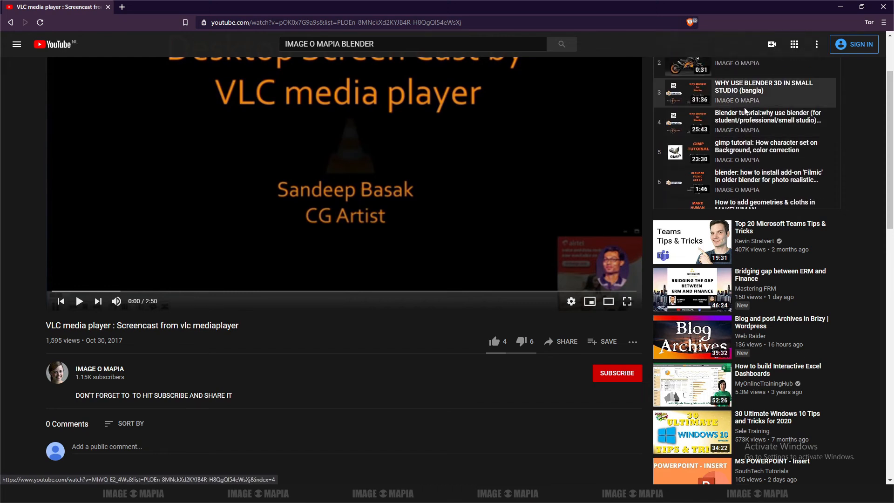
{"action": "scroll", "coordinate": [755, 96], "scroll_direction": "down", "scroll_amount": 5}
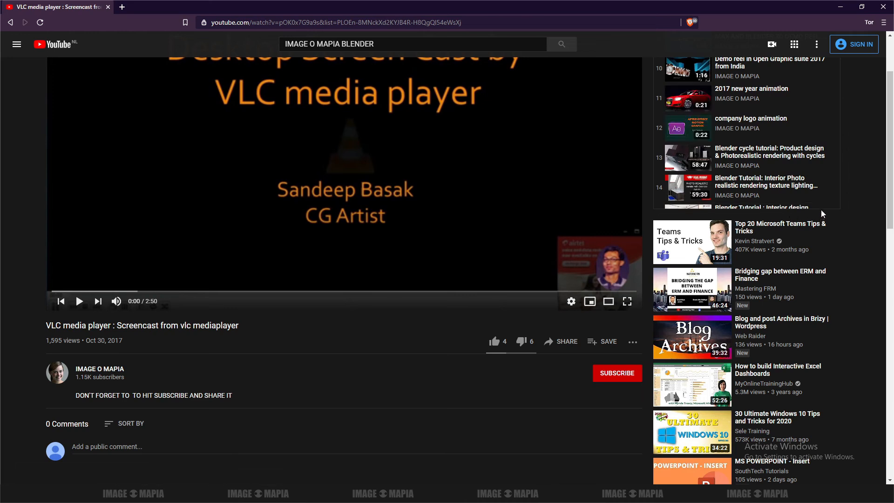
{"action": "scroll", "coordinate": [755, 158], "scroll_direction": "down", "scroll_amount": 1}
{"action": "scroll", "coordinate": [745, 154], "scroll_direction": "down", "scroll_amount": 3}
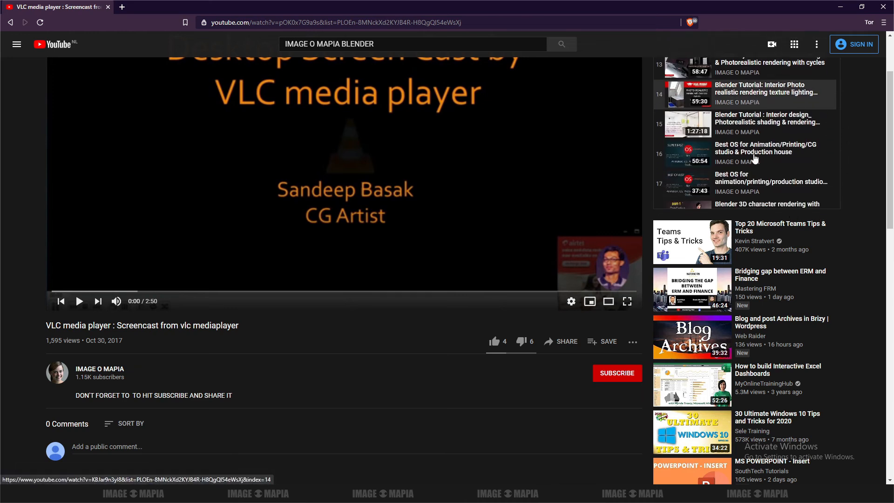
{"action": "scroll", "coordinate": [680, 134], "scroll_direction": "down", "scroll_amount": 1}
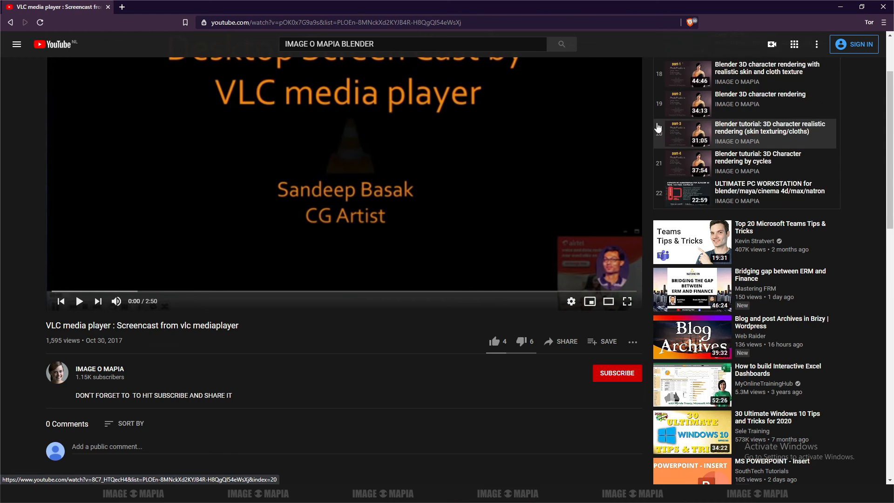
{"action": "scroll", "coordinate": [726, 171], "scroll_direction": "down", "scroll_amount": 3}
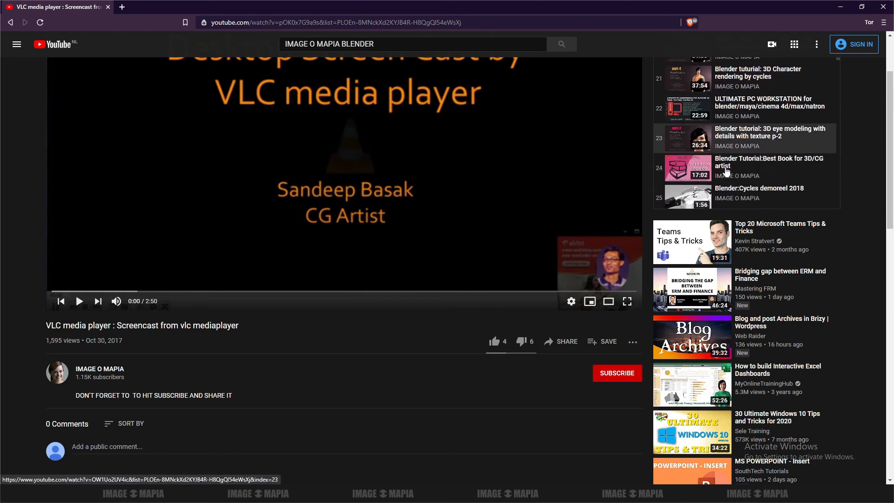
{"action": "scroll", "coordinate": [727, 171], "scroll_direction": "down", "scroll_amount": 1}
{"action": "scroll", "coordinate": [725, 171], "scroll_direction": "down", "scroll_amount": 5}
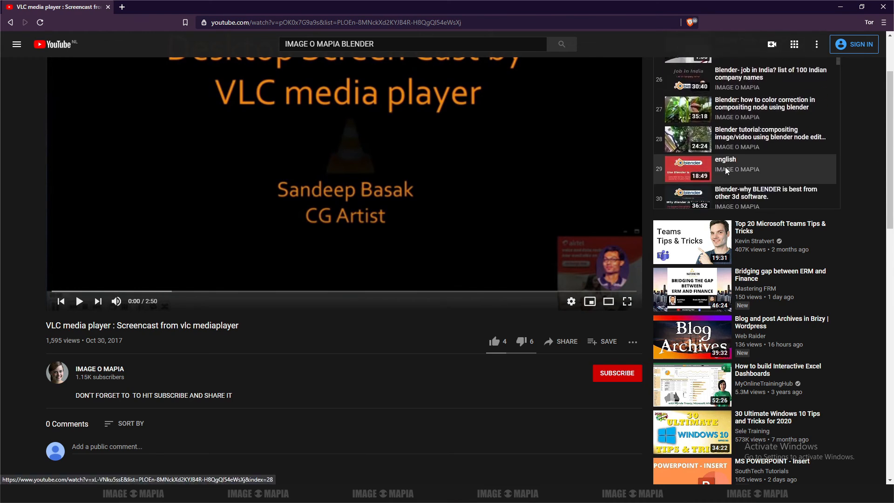
{"action": "scroll", "coordinate": [726, 172], "scroll_direction": "down", "scroll_amount": 5}
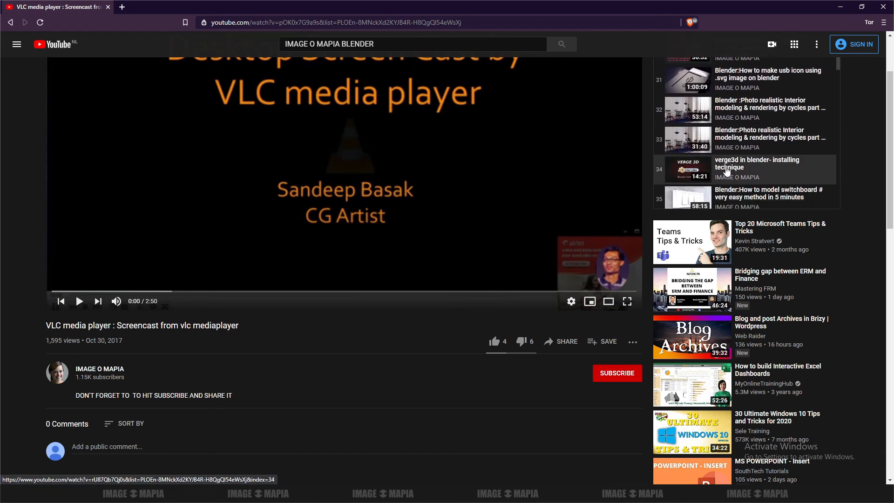
{"action": "scroll", "coordinate": [726, 170], "scroll_direction": "down", "scroll_amount": 6}
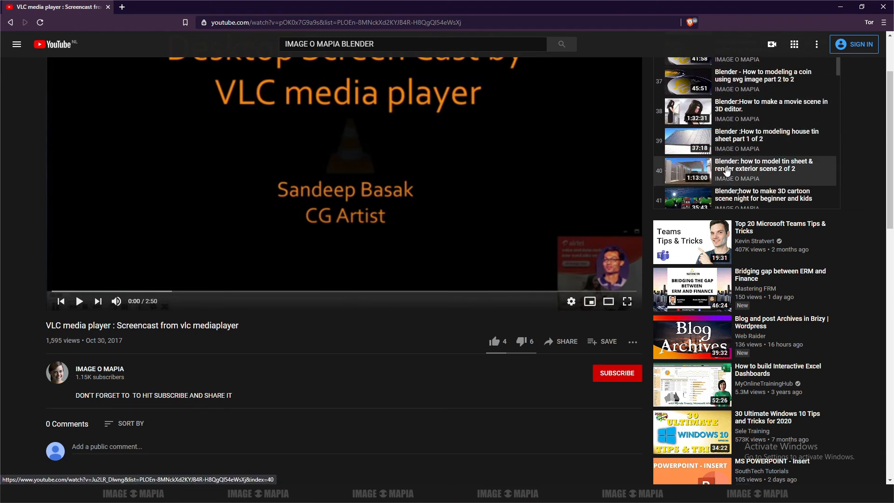
{"action": "scroll", "coordinate": [726, 170], "scroll_direction": "down", "scroll_amount": 6}
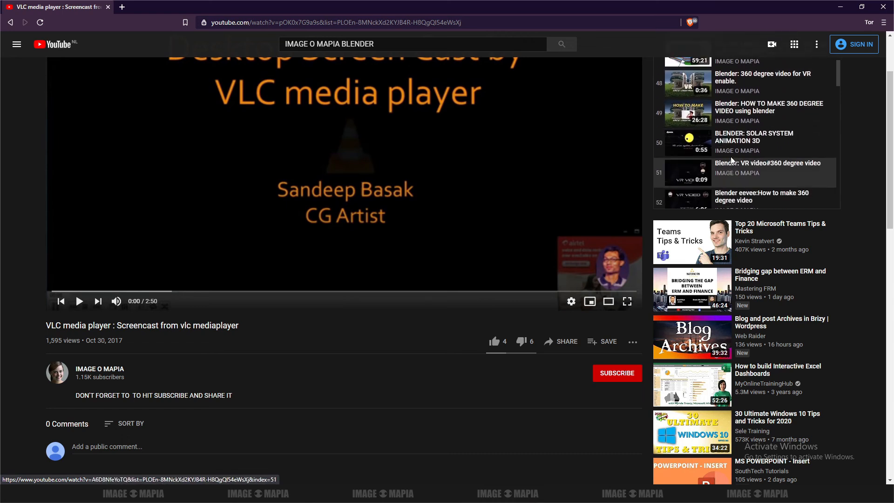
{"action": "scroll", "coordinate": [722, 149], "scroll_direction": "down", "scroll_amount": 8}
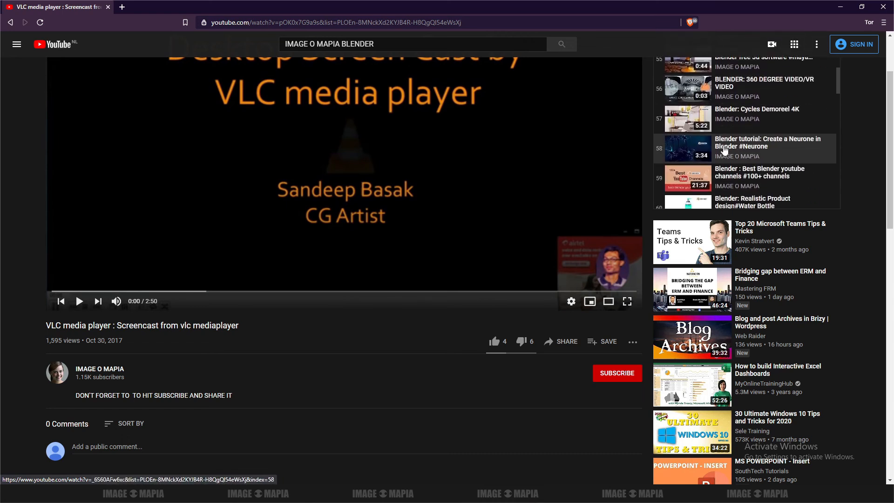
{"action": "scroll", "coordinate": [722, 146], "scroll_direction": "down", "scroll_amount": 7}
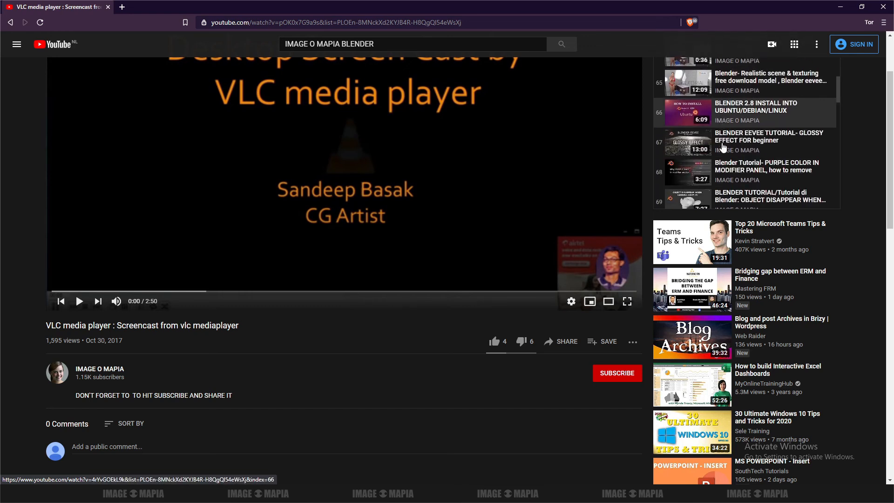
{"action": "scroll", "coordinate": [722, 147], "scroll_direction": "down", "scroll_amount": 8}
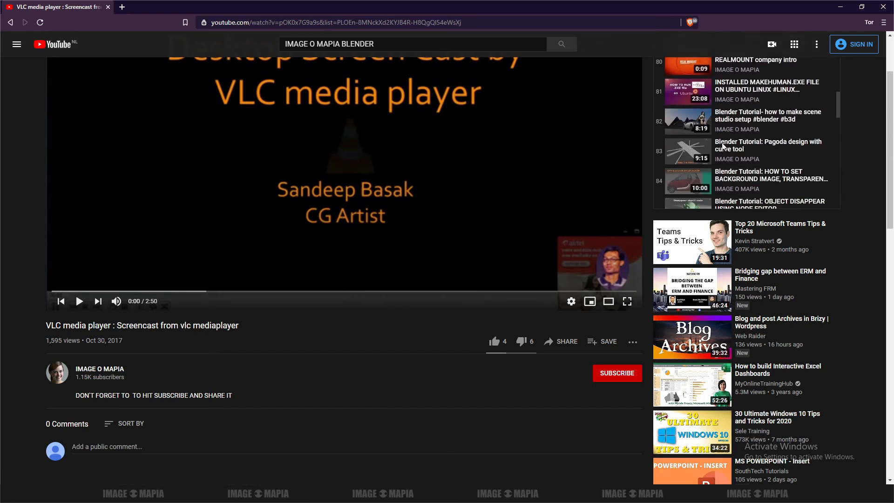
{"action": "scroll", "coordinate": [722, 147], "scroll_direction": "down", "scroll_amount": 6}
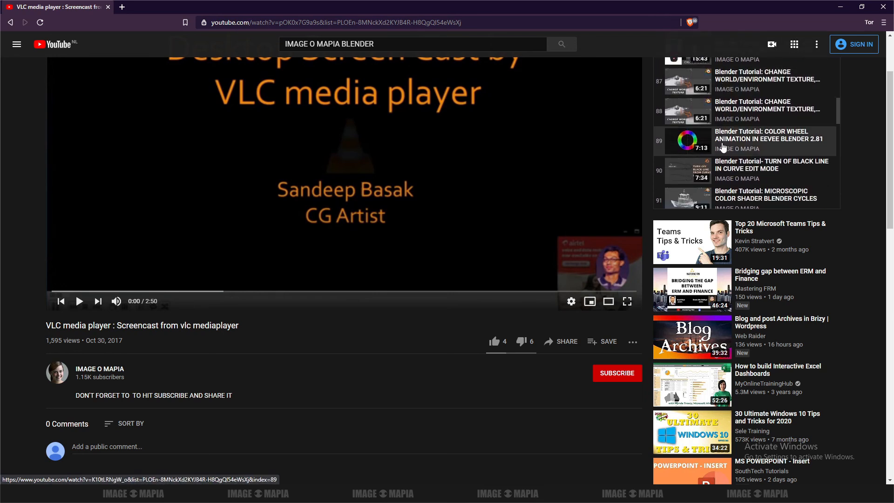
{"action": "scroll", "coordinate": [722, 146], "scroll_direction": "down", "scroll_amount": 3}
{"action": "scroll", "coordinate": [722, 147], "scroll_direction": "down", "scroll_amount": 9}
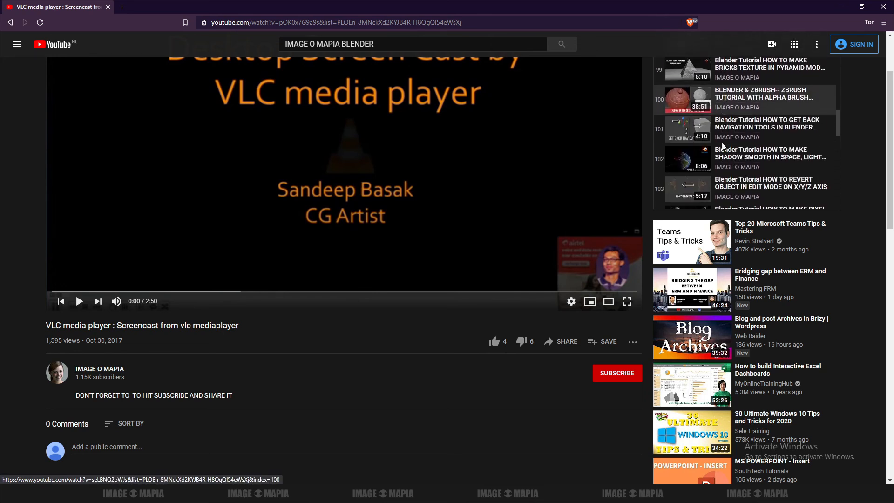
{"action": "scroll", "coordinate": [722, 146], "scroll_direction": "down", "scroll_amount": 6}
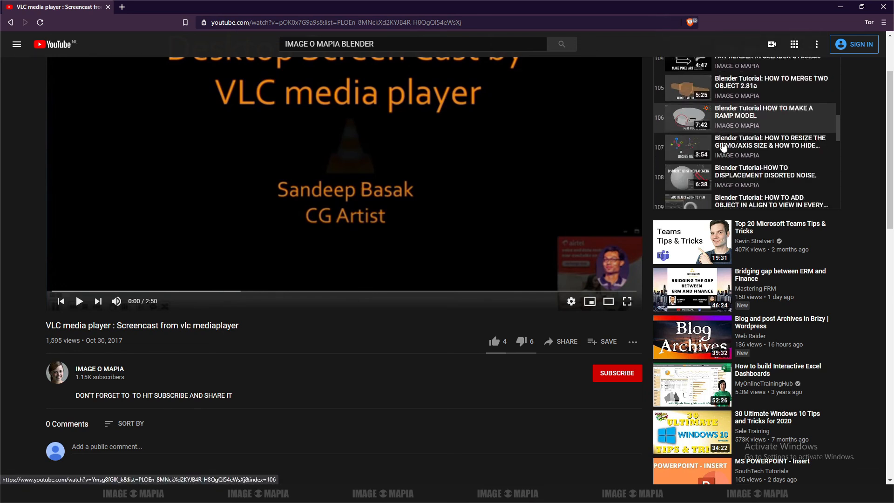
{"action": "scroll", "coordinate": [725, 146], "scroll_direction": "down", "scroll_amount": 5}
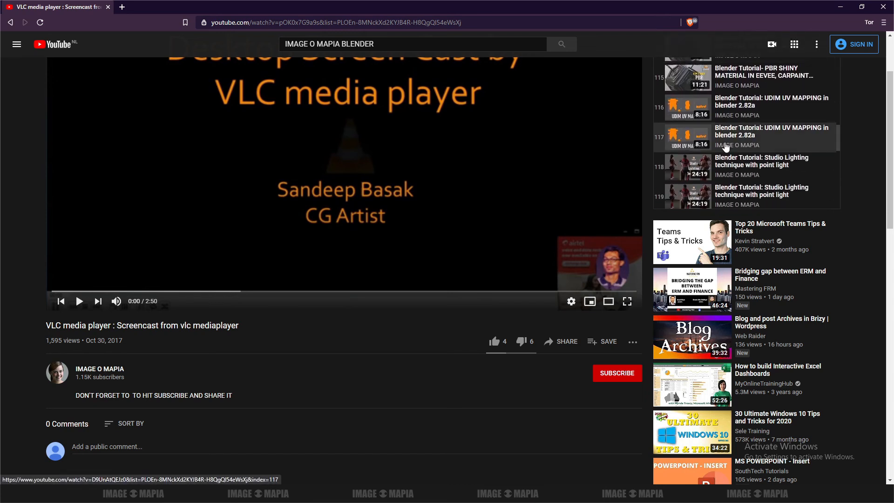
{"action": "scroll", "coordinate": [725, 146], "scroll_direction": "down", "scroll_amount": 2}
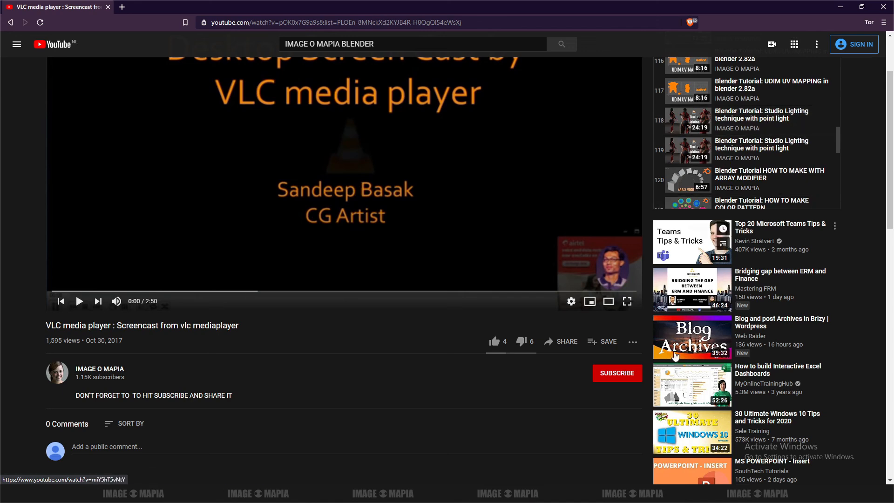
Return to the Notepad note and add "MORE THAN 500+ TUTORIAL ABOUT 3D" below the directions, separated by a blank line
{"action": "left_click", "coordinate": [623, 493]}
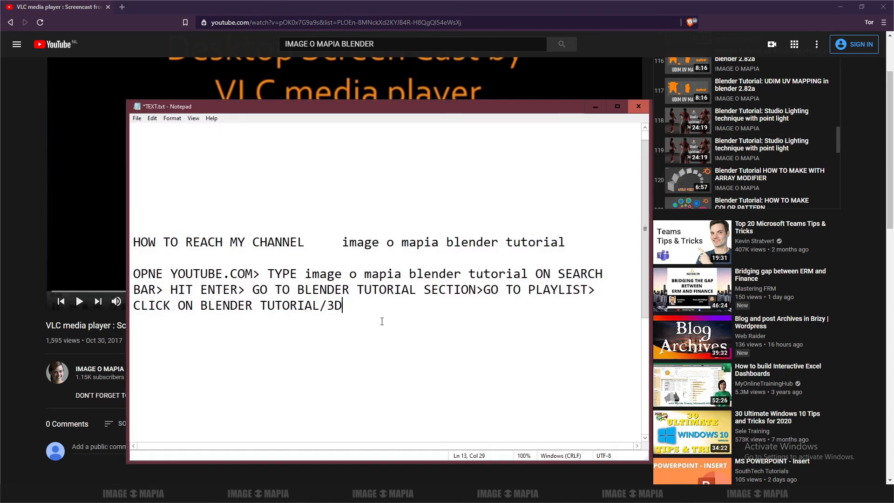
{"action": "key", "text": "Return"}
{"action": "key", "text": "Return"}
{"action": "type", "text": "MORE THAN"}
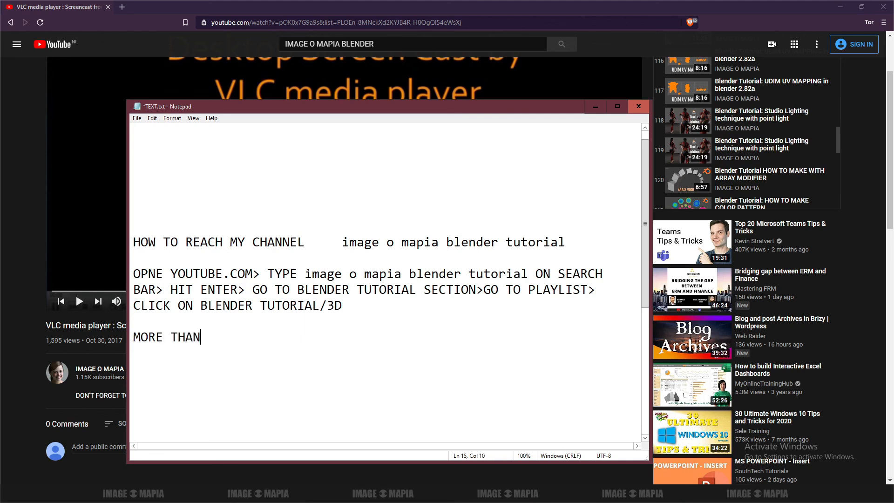
{"action": "type", "text": " 500+ TUTORIAL"}
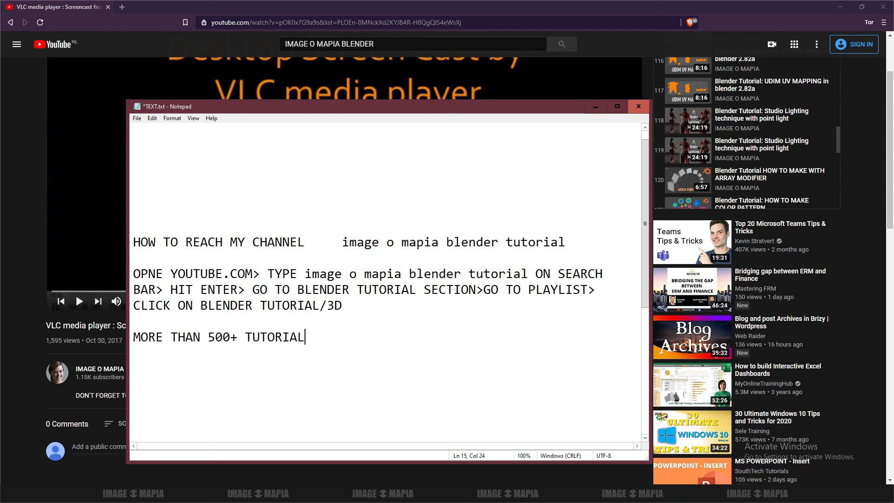
{"action": "type", "text": " ABOUT 3D"}
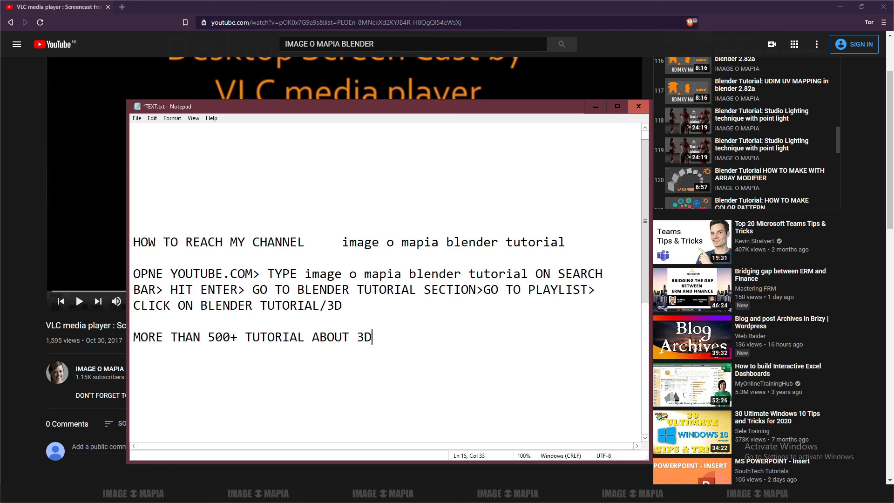
{"action": "key", "text": "Return"}
Shift the note window slightly, highlight the tutorial-count line briefly, and place the cursor on a new line below it, leaving a blank line
{"action": "left_click_drag", "start_coordinate": [322, 114], "coordinate": [304, 87]}
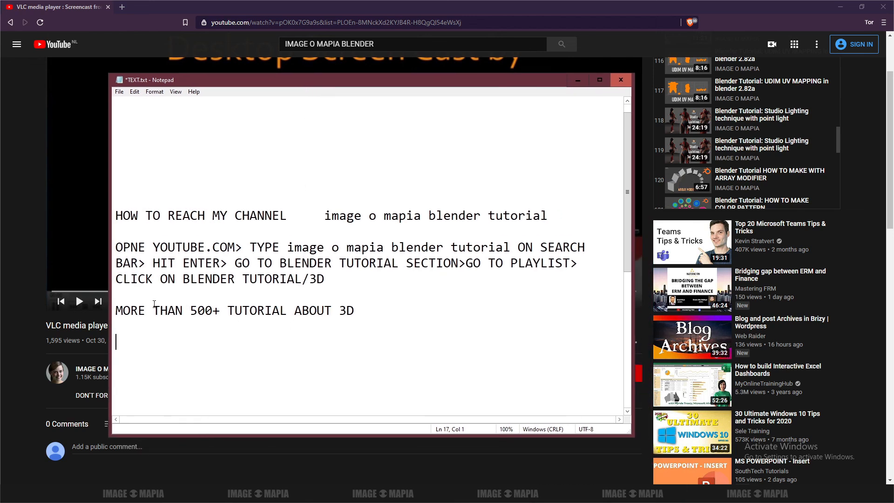
{"action": "left_click_drag", "start_coordinate": [118, 311], "coordinate": [366, 310]}
{"action": "left_click", "coordinate": [368, 309]}
{"action": "key", "text": "Return"}
{"action": "key", "text": "Return"}
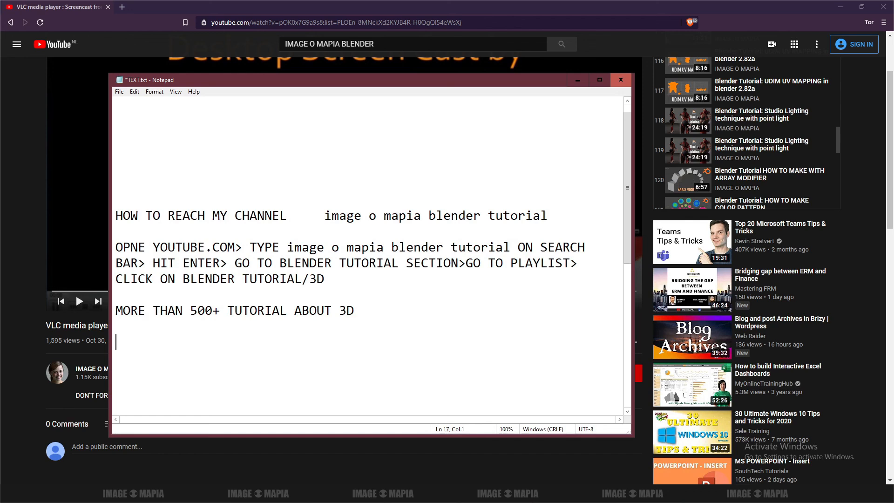